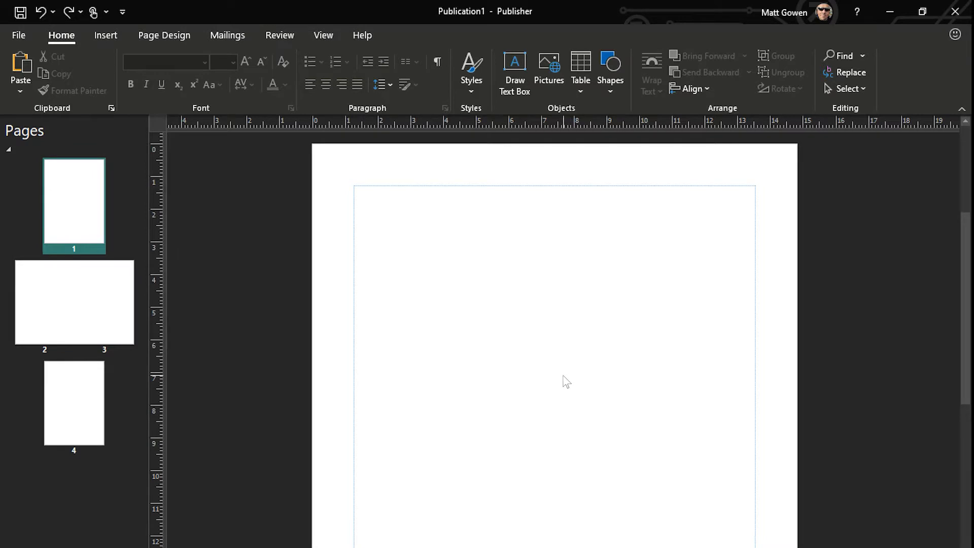
Save the publication as My ESafety Leaflet.pub in the Norton Knatchbull OneDrive
click(10, 36)
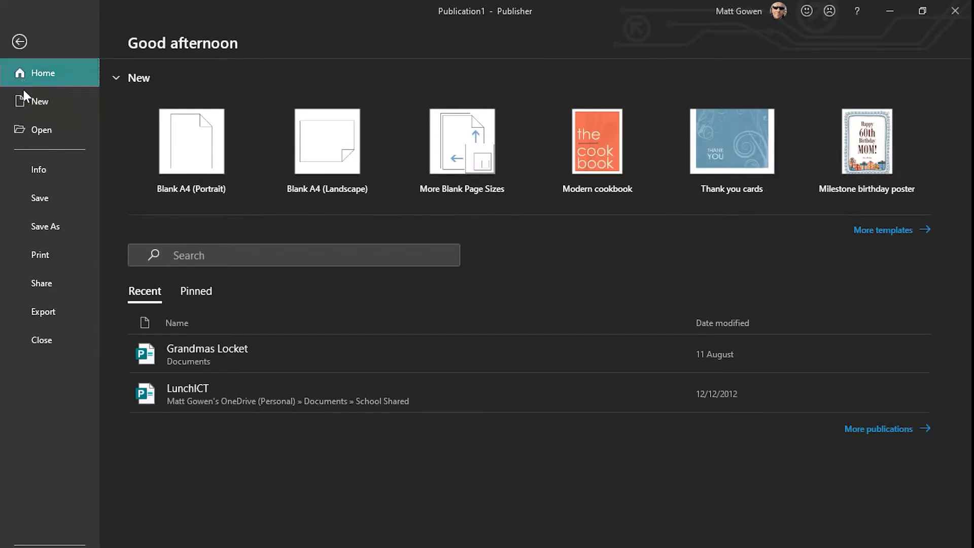
click(53, 228)
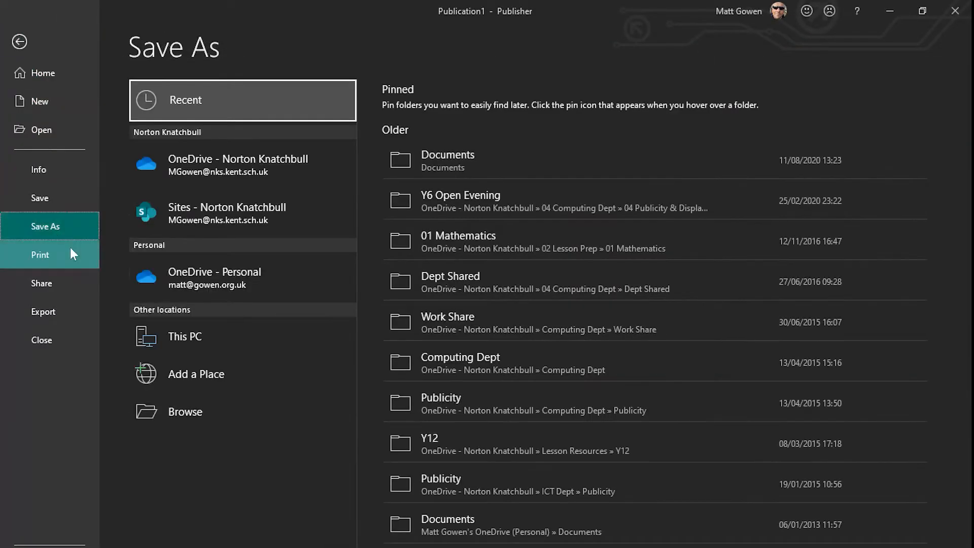
click(228, 160)
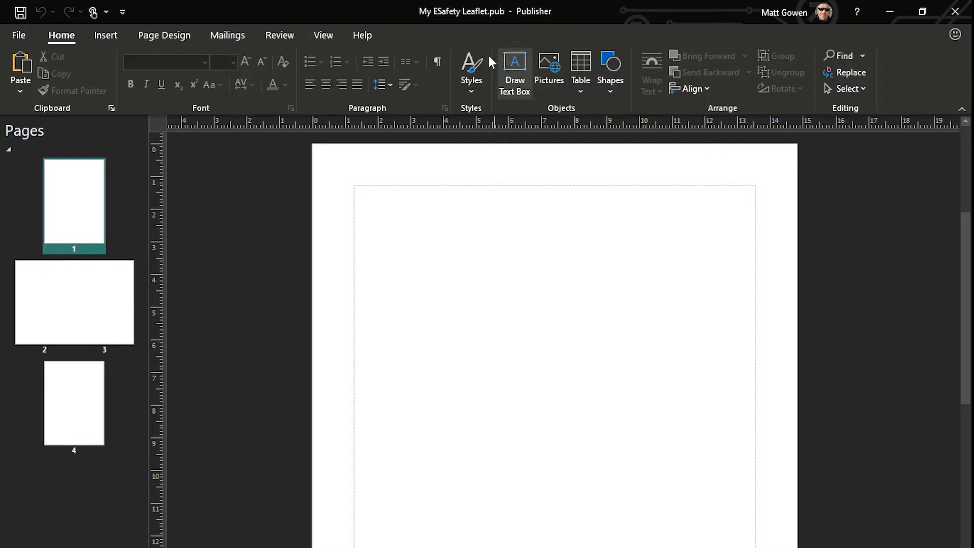
click(98, 38)
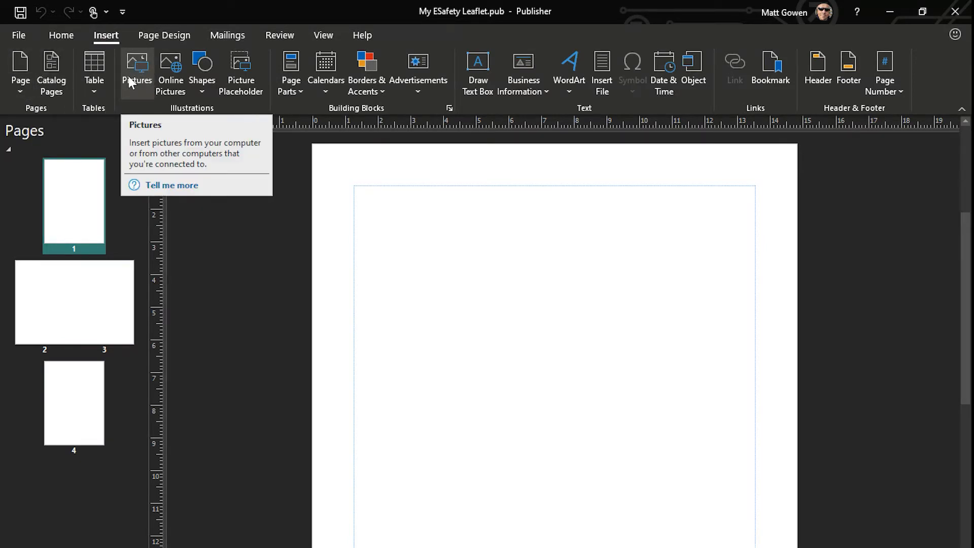
click(163, 74)
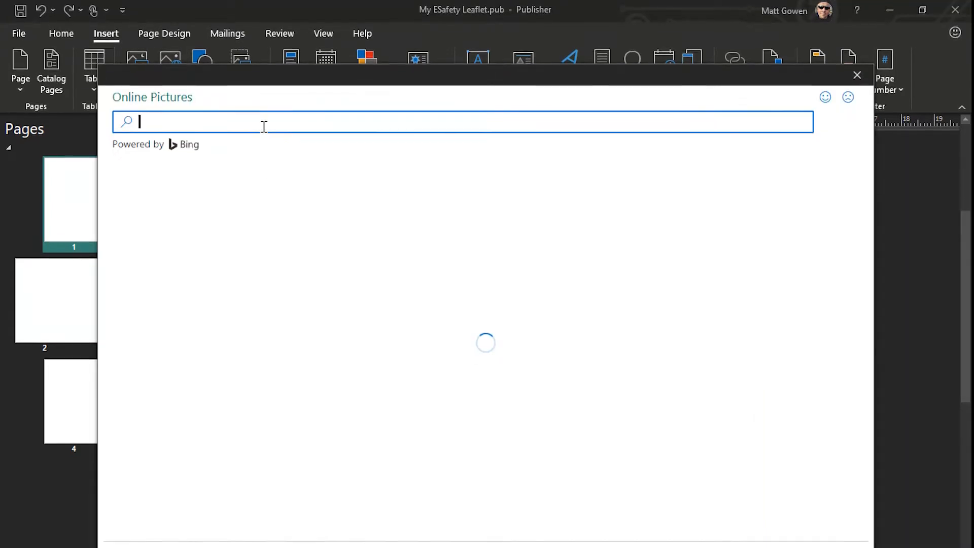
text(world wide)
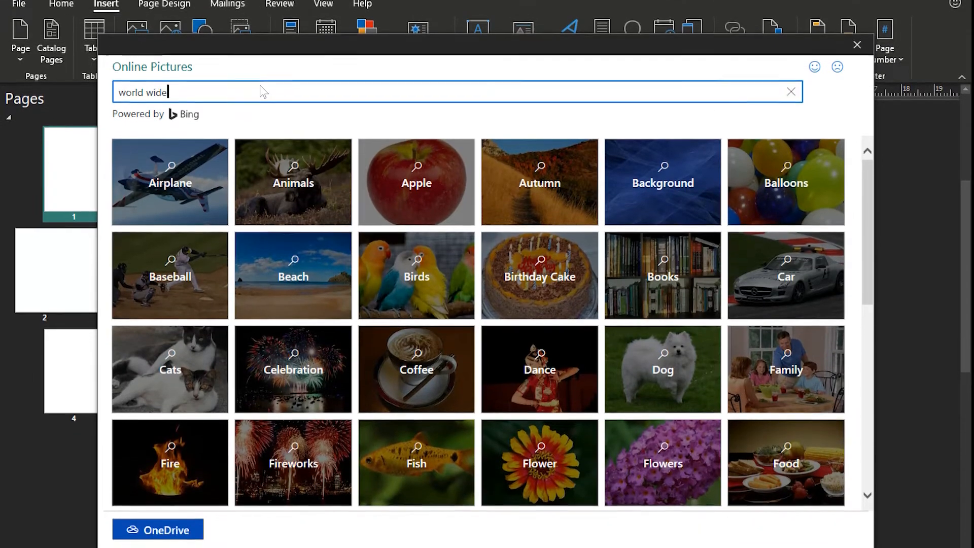
text( web)
key(Return)
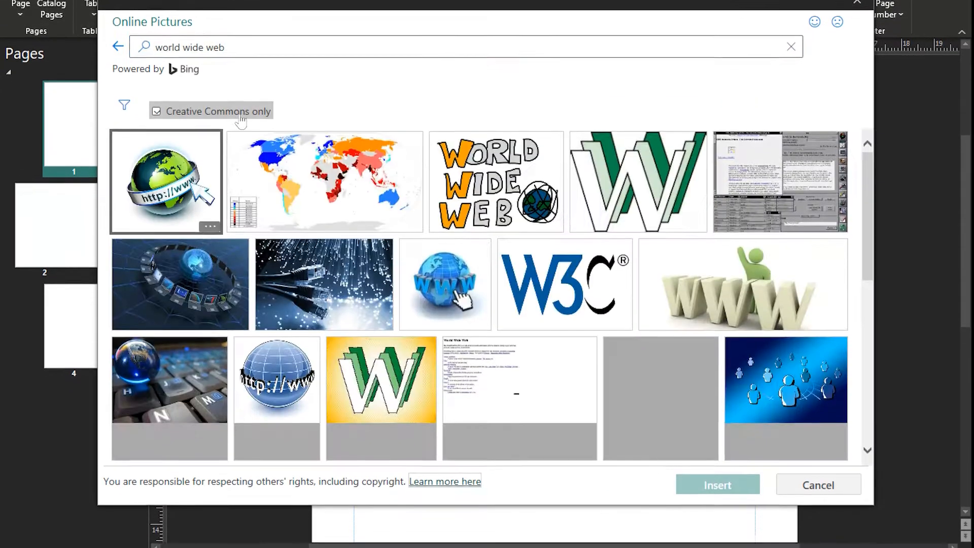
double_click(168, 183)
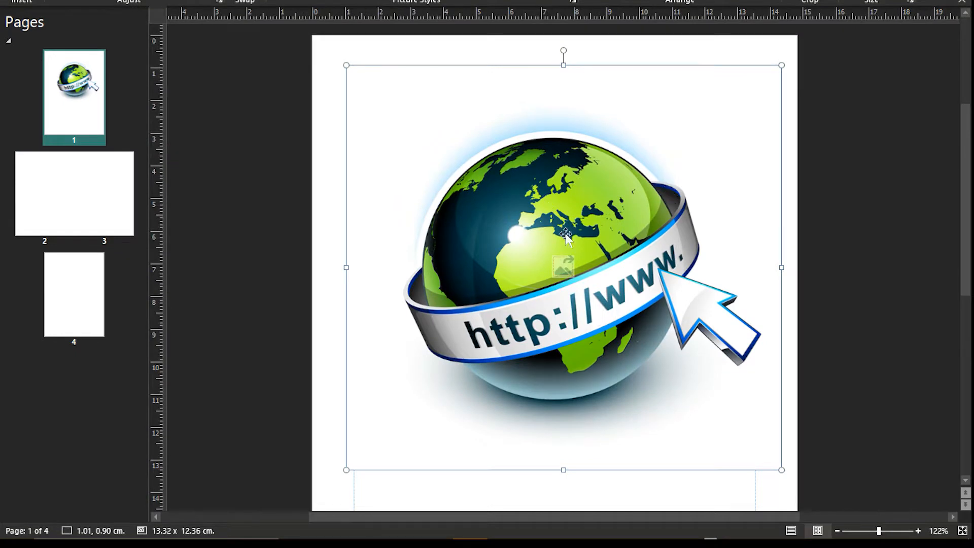
Shrink the globe picture to about 5 cm wide by 4.64 cm high and move it to the page's upper right corner
drag(781, 470, 510, 218)
drag(397, 106, 666, 150)
click(410, 162)
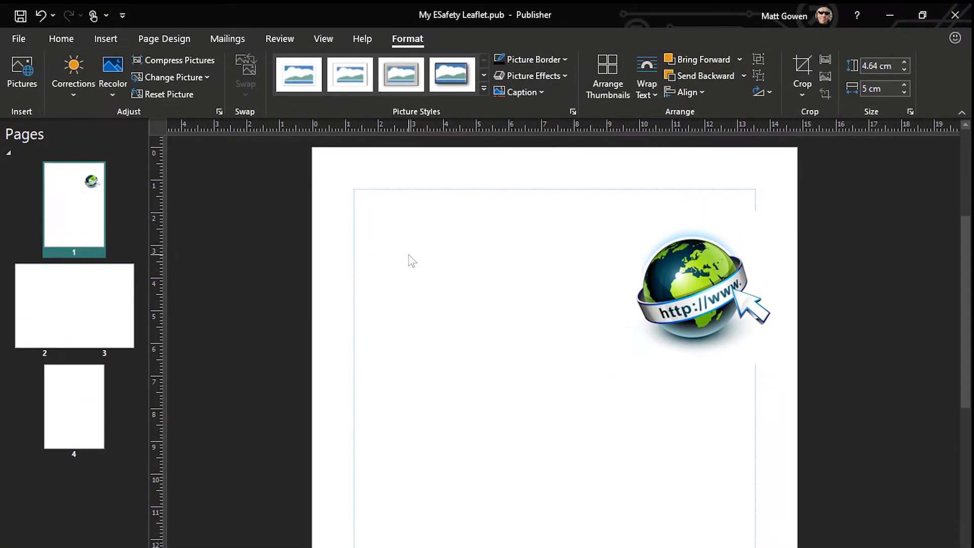
Insert WordArt in a plain blue gradient style with the text "Staying safe online"
click(105, 39)
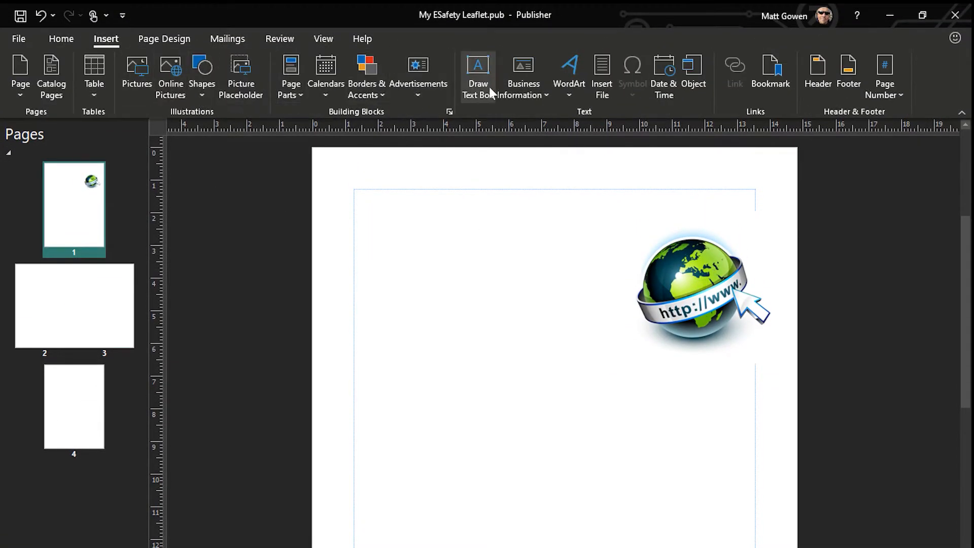
click(576, 95)
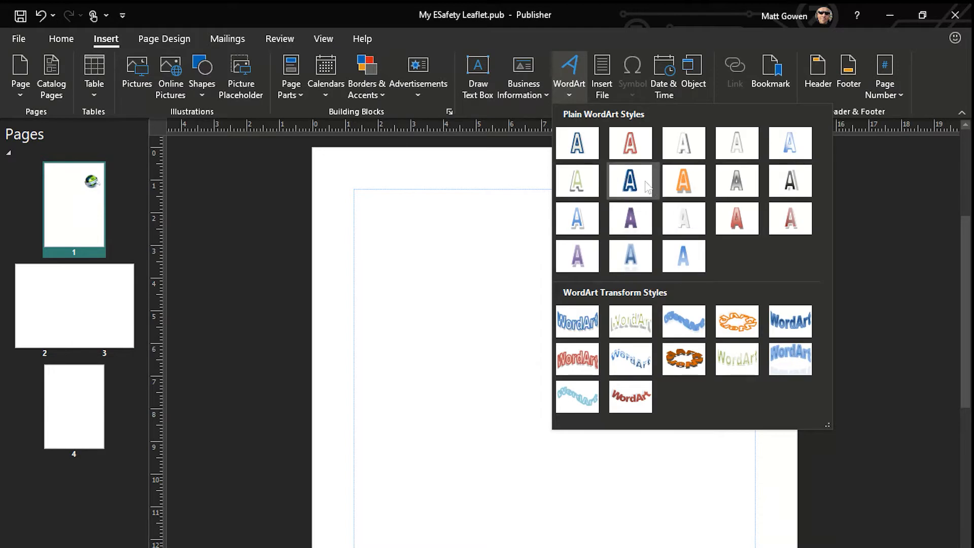
click(580, 224)
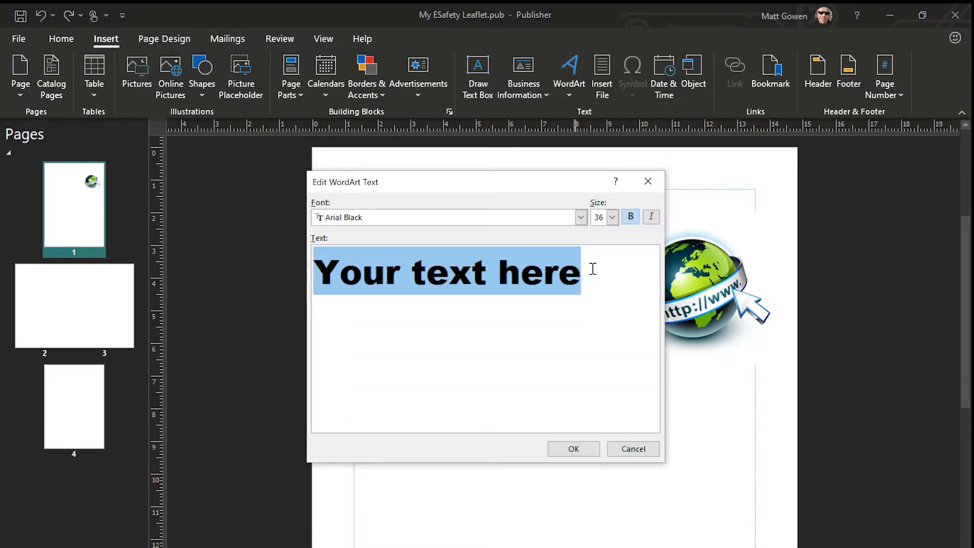
text(Staying safe online)
click(573, 449)
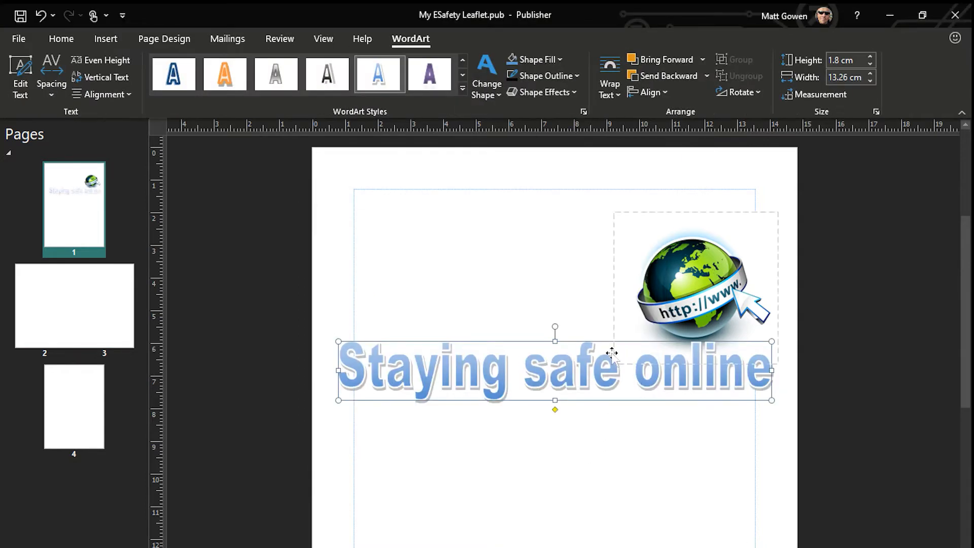
Fill the WordArt heading with dark plum and fit it above the globe, about 12.47 cm wide and 1.41 cm high
click(560, 60)
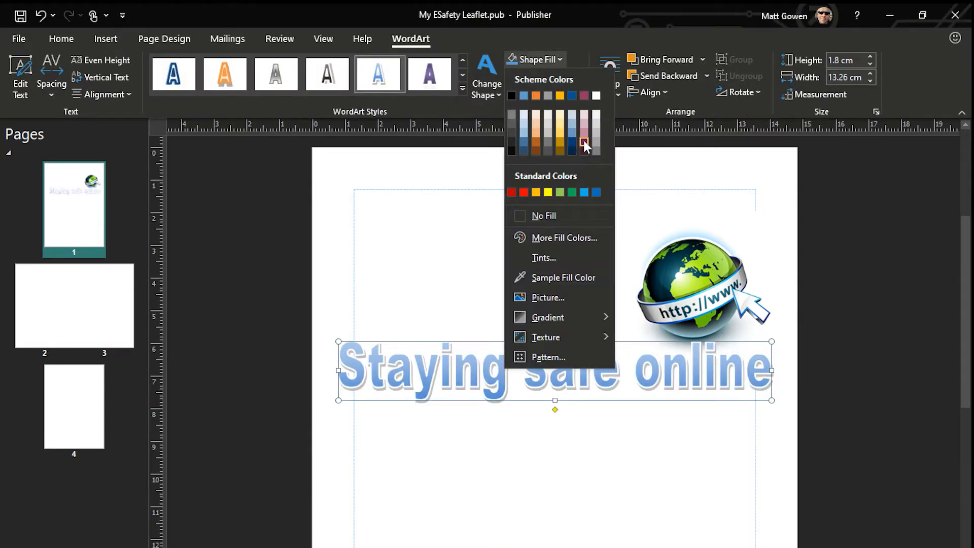
click(584, 143)
click(576, 75)
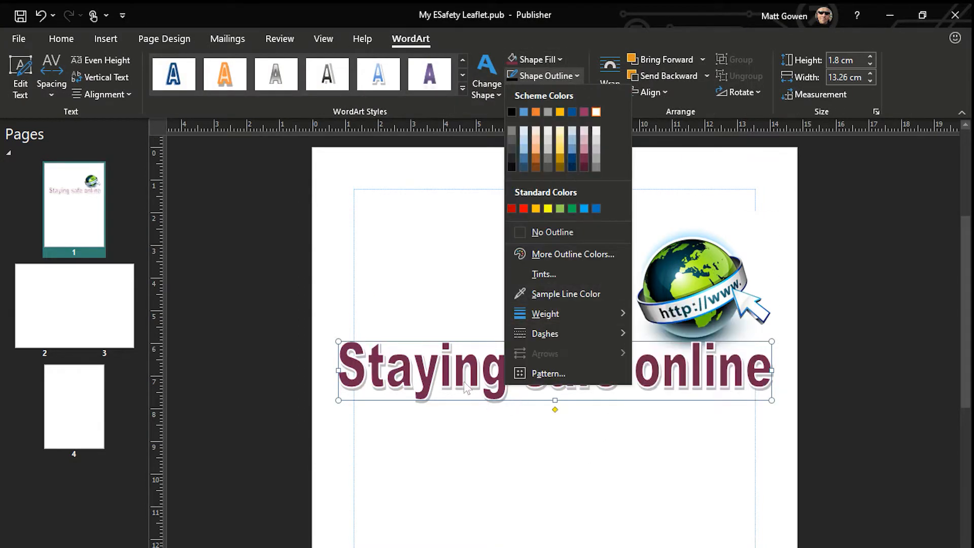
drag(465, 388, 472, 224)
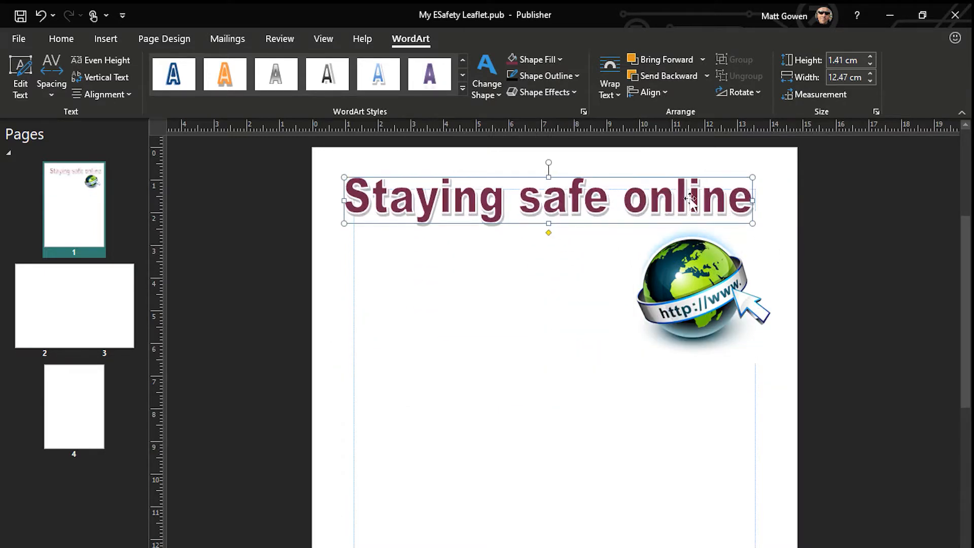
mouse_move(691, 200)
mouse_down()
mouse_move(695, 256)
mouse_move(694, 207)
mouse_up()
click(549, 288)
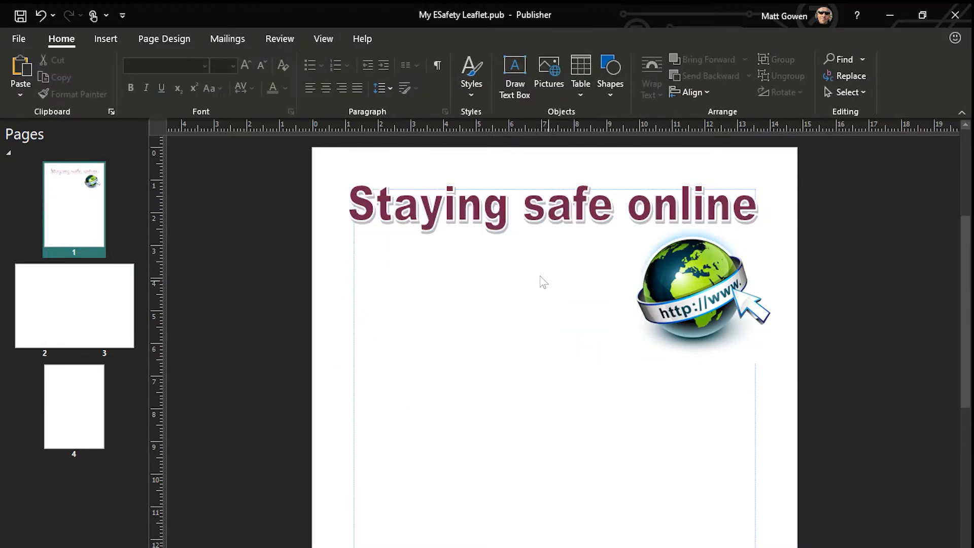
Draw a text box across the page below the heading and enter "Text for the story, useful information, handy hints."
click(105, 40)
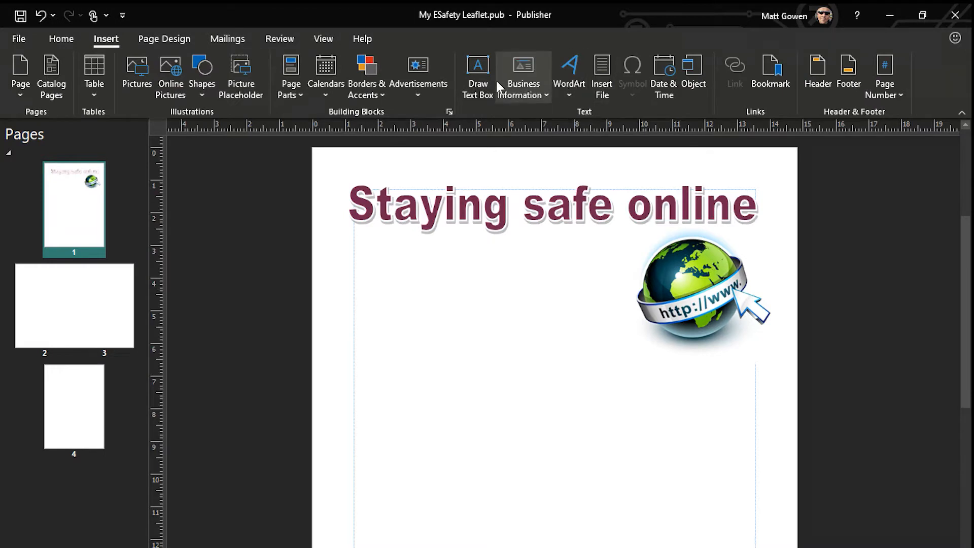
click(482, 75)
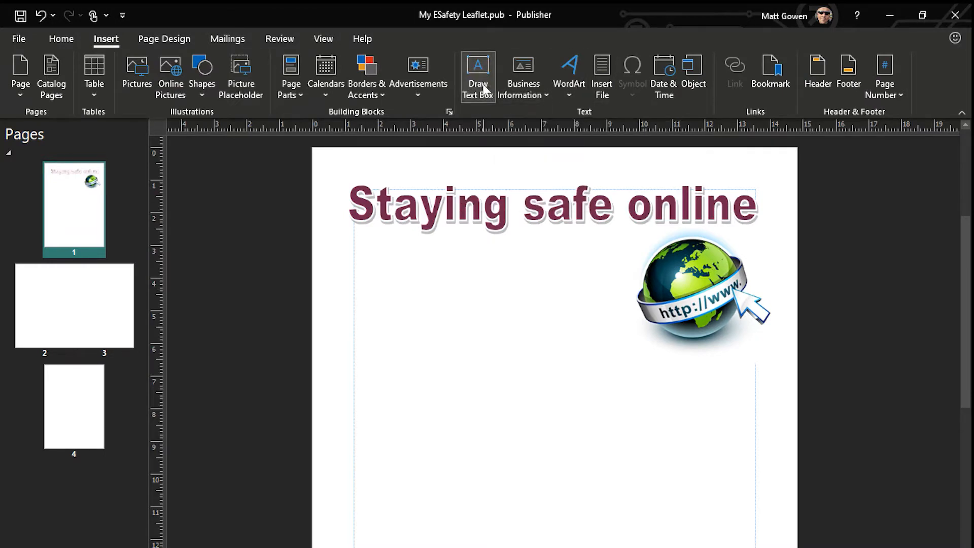
mouse_move(349, 244)
mouse_down()
mouse_move(580, 343)
mouse_move(663, 391)
mouse_move(754, 476)
mouse_up()
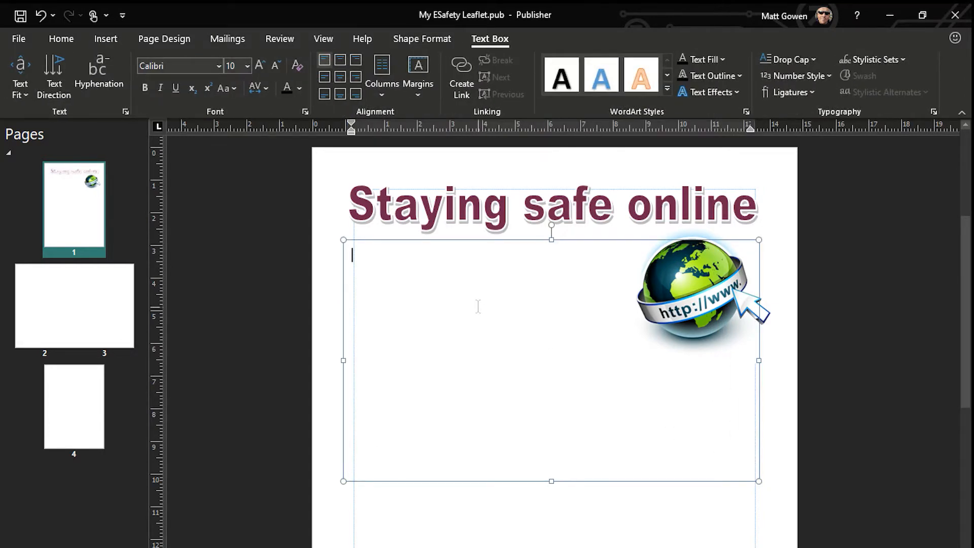
text(Text for the story, useful information, hand)
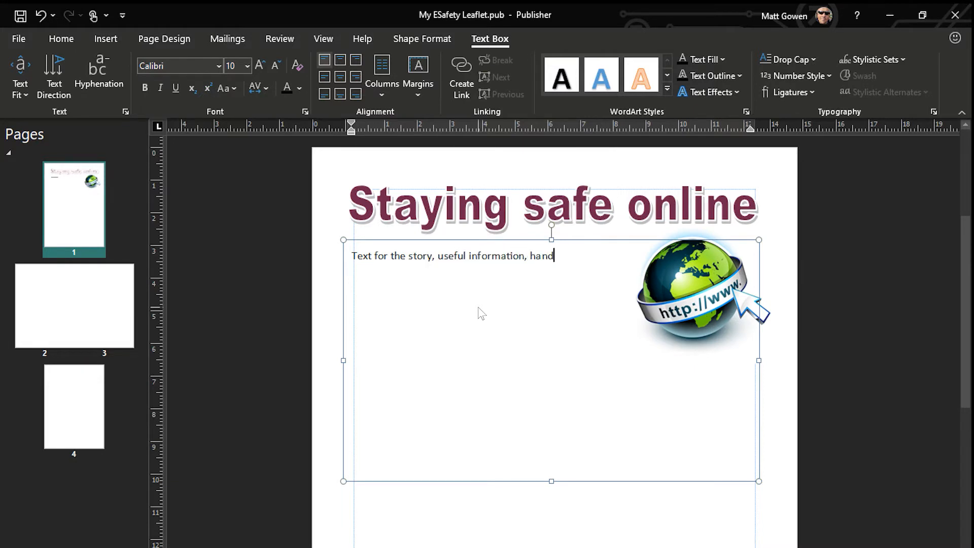
text(y hints.)
Copy the sentence in the text box and paste it repeatedly until the text overflows the box
key(ctrl+a)
key(ctrl+c)
click(478, 307)
key(ctrl+v)
key(ctrl+v)
key(ctrl+v)
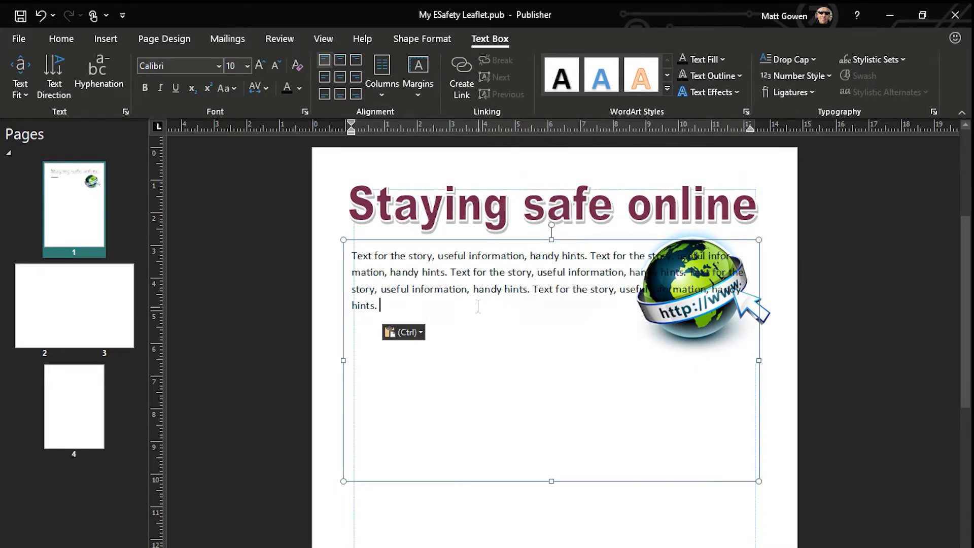
key(ctrl+v)
key(ctrl+v)
key(ctrl+v)
key(ctrl+v)
key(ctrl+v)
key(ctrl+v)
key(ctrl+v)
key(ctrl+v)
key(ctrl+v)
key(ctrl+v)
key(ctrl+v)
key(ctrl+v)
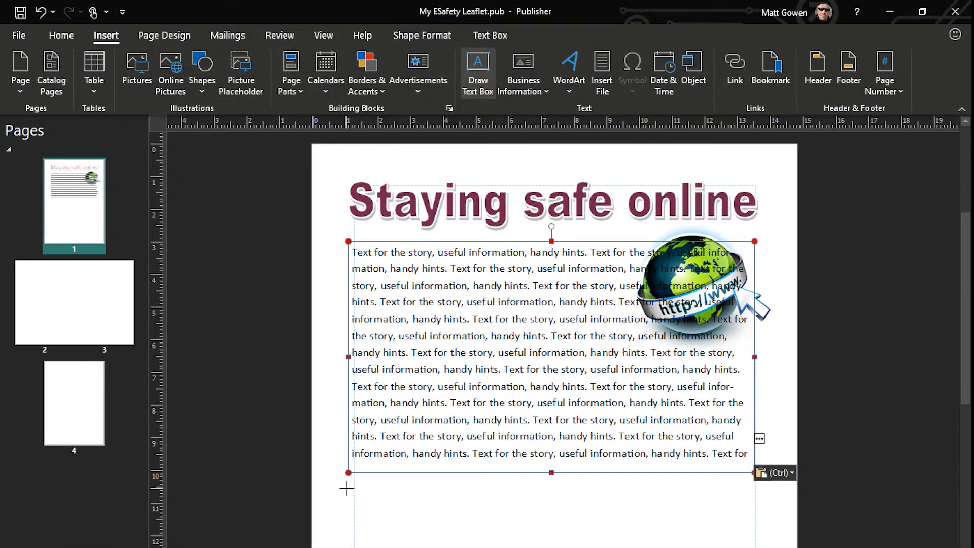
Draw a half-width text box below the first one and flow the first box's overflow text into it
mouse_move(346, 488)
mouse_down()
mouse_move(435, 526)
mouse_move(533, 547)
mouse_move(548, 500)
mouse_move(545, 547)
mouse_up()
click(709, 176)
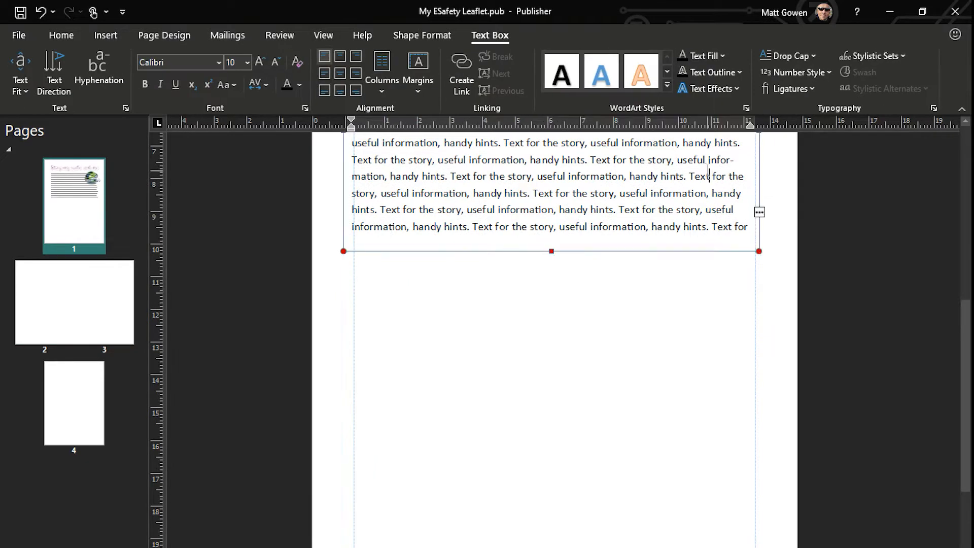
click(759, 213)
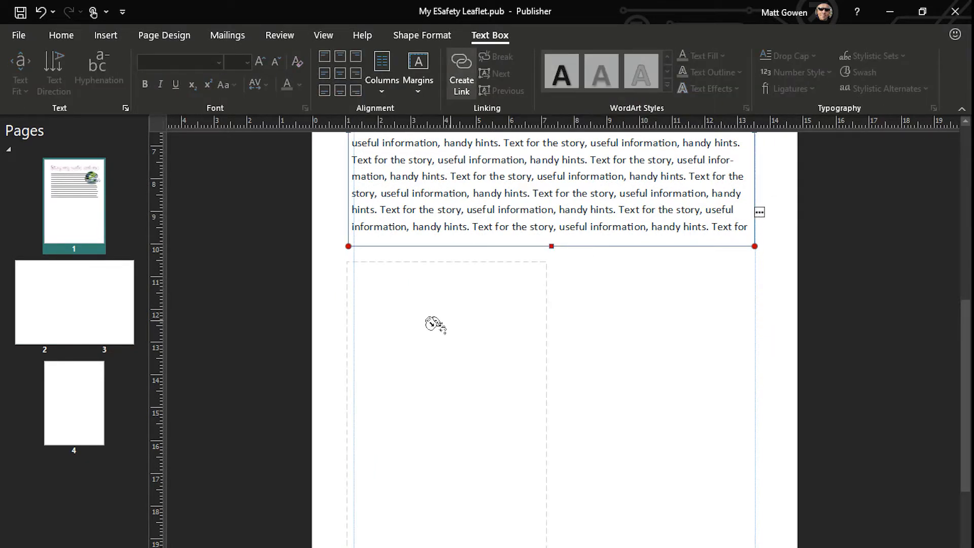
click(419, 337)
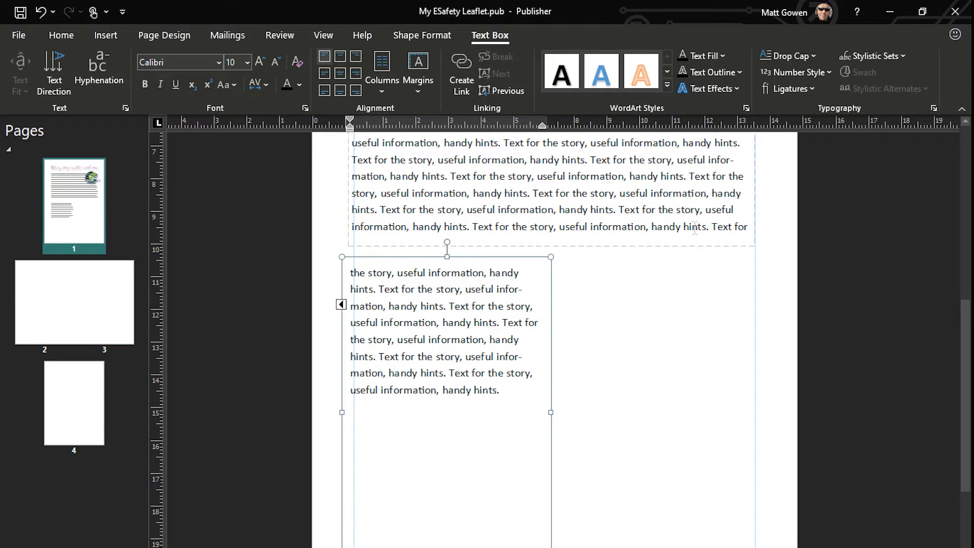
Insert "These textboxes are linked." before the final "Text for" on the first text box's last line
click(715, 227)
text(These textboxes )
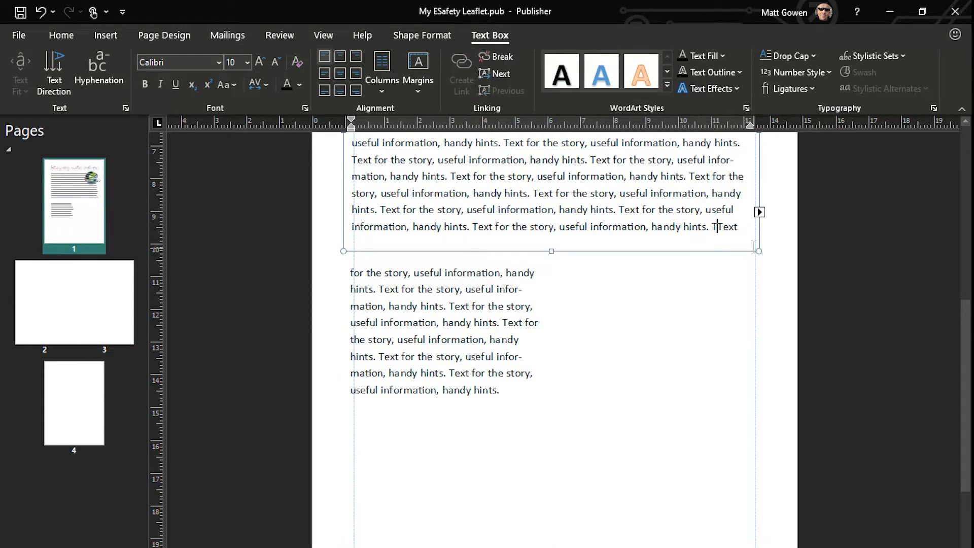
text(are linked. Text for the story,)
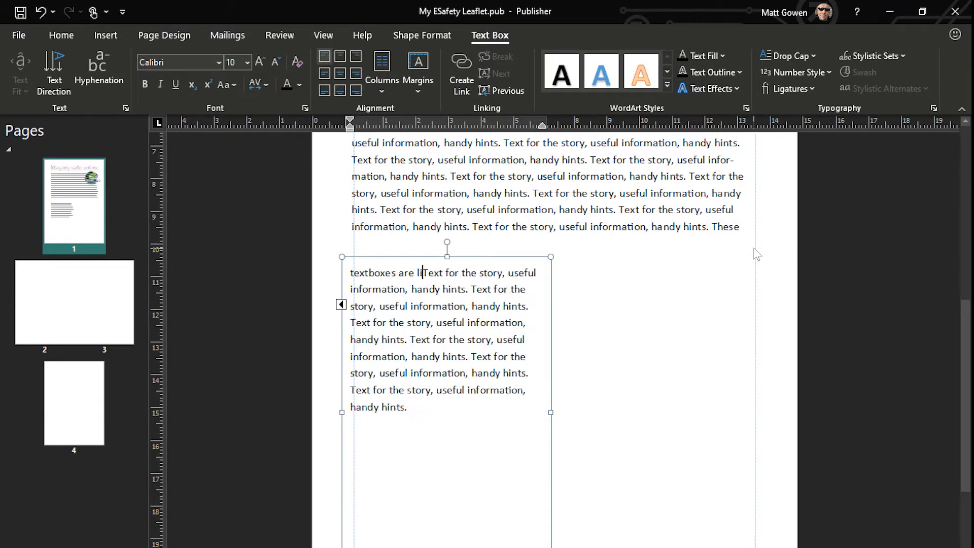
Delete "Text for the story," from the middle of the first text box's last line
click(473, 230)
key(Delete)
key(Delete)
key(Delete)
key(Delete)
key(Delete)
key(Delete)
key(Delete)
key(Delete)
key(Delete)
key(Delete)
key(Delete)
key(Delete)
key(Delete)
key(Delete)
key(Delete)
key(Delete)
key(Delete)
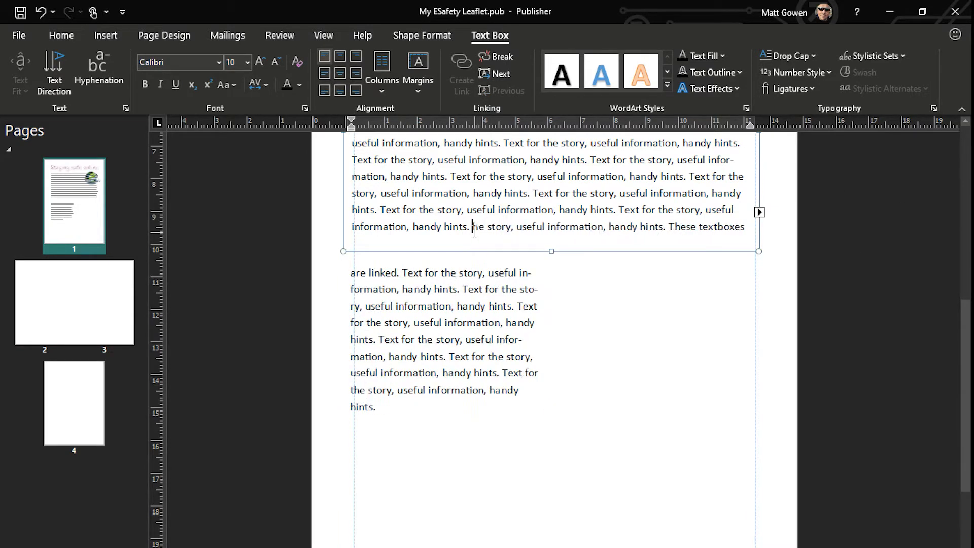
key(Delete)
key(Delete)
key(Delete)
Follow the text link from the first text box to the second and back again
click(759, 212)
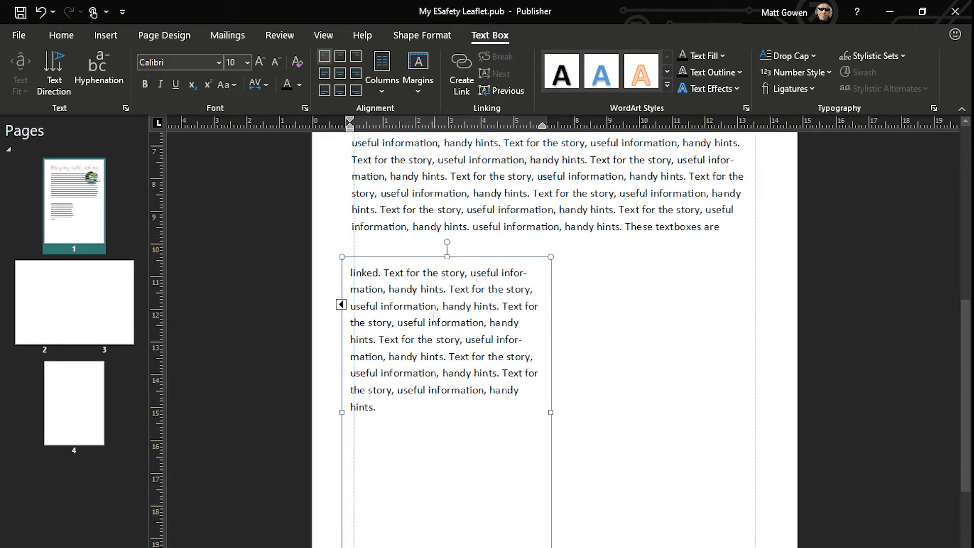
click(342, 305)
Bring the globe picture forward, in front of the heading and the first text box
scroll(710, 207, up, 3)
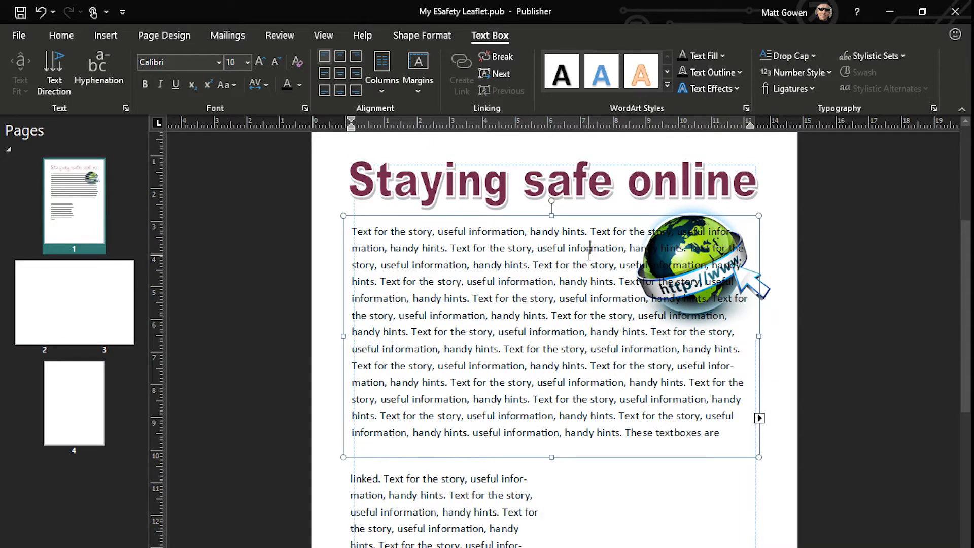
drag(717, 215, 691, 210)
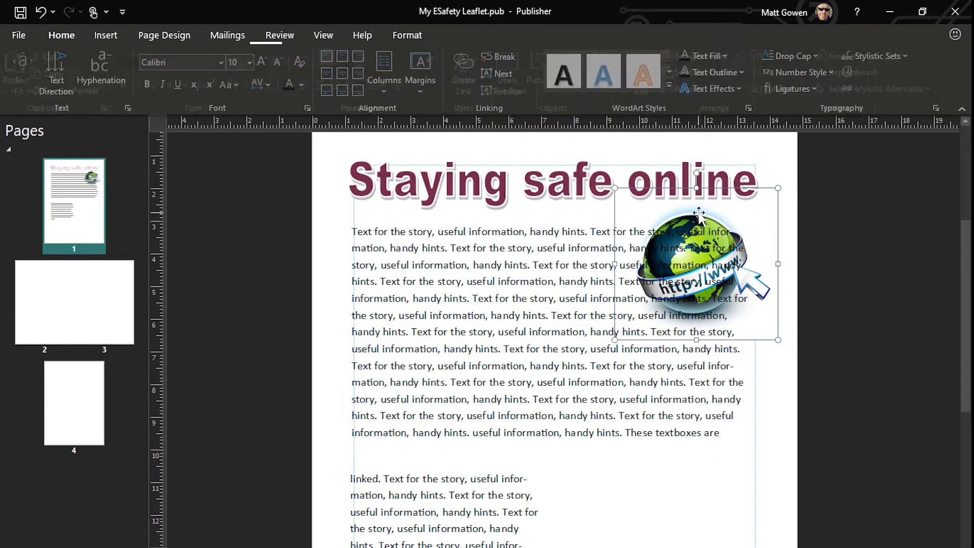
right_click(693, 215)
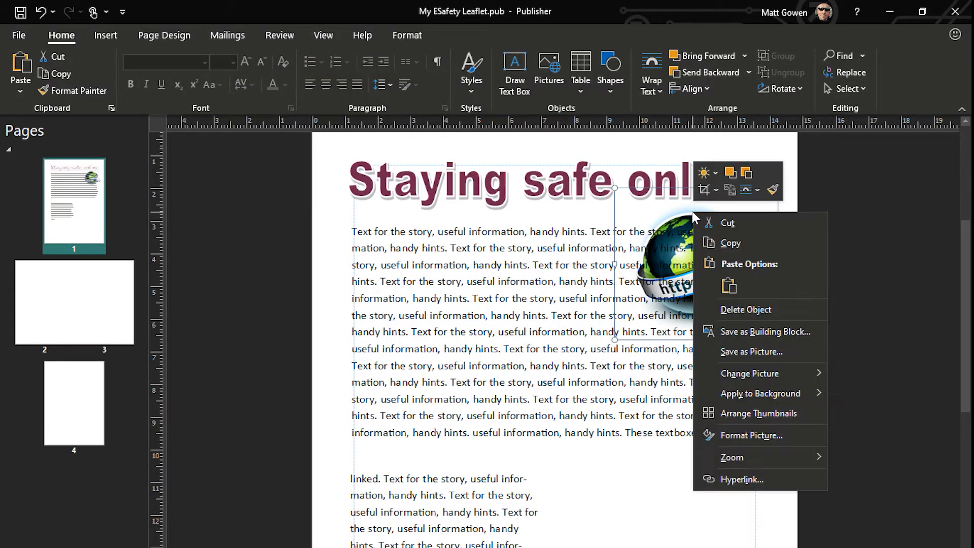
click(728, 173)
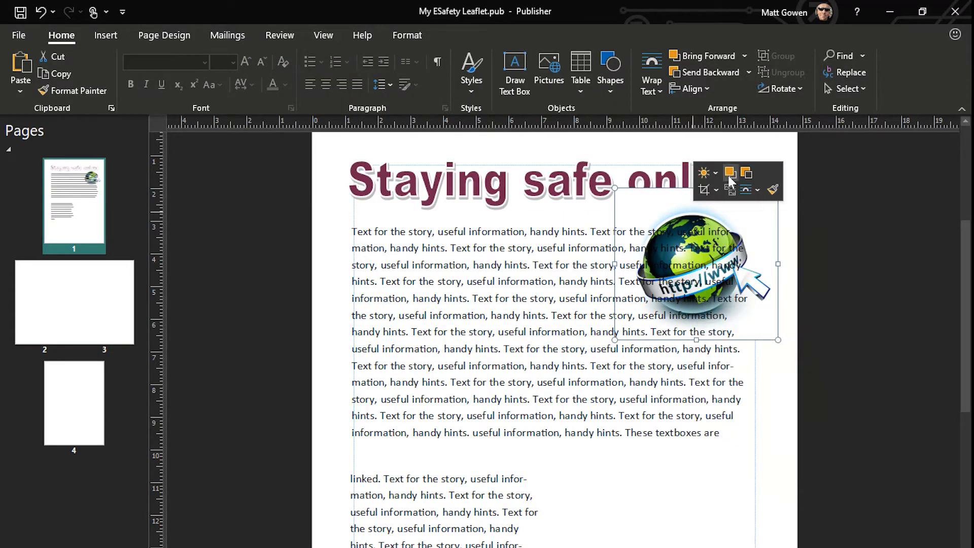
click(728, 176)
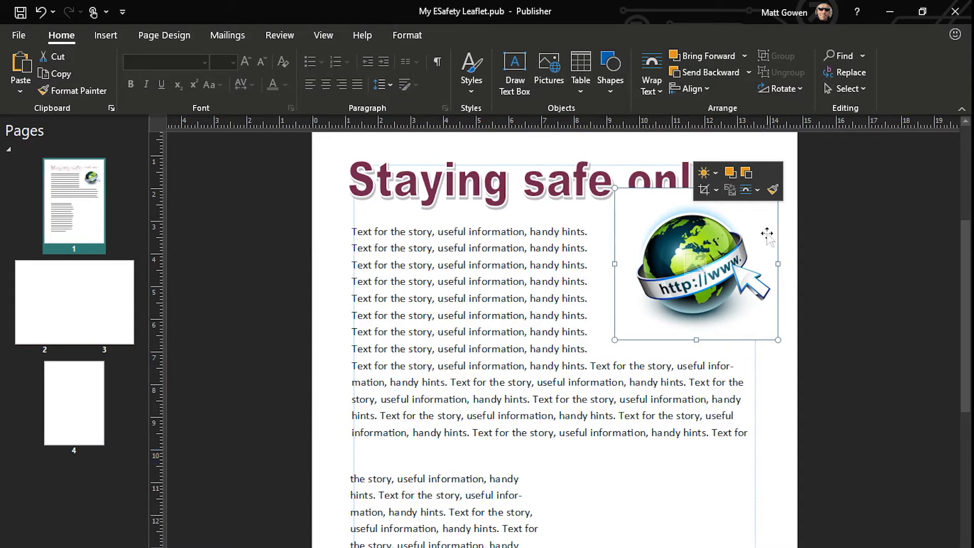
Move the globe picture down over the right side of the first text box and set its text wrapping to None
drag(662, 269, 688, 325)
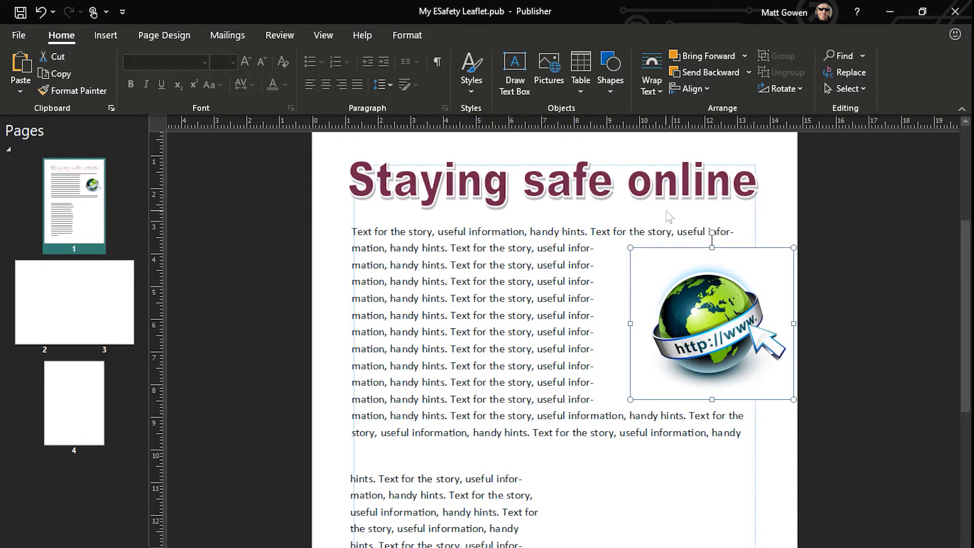
right_click(676, 283)
click(734, 263)
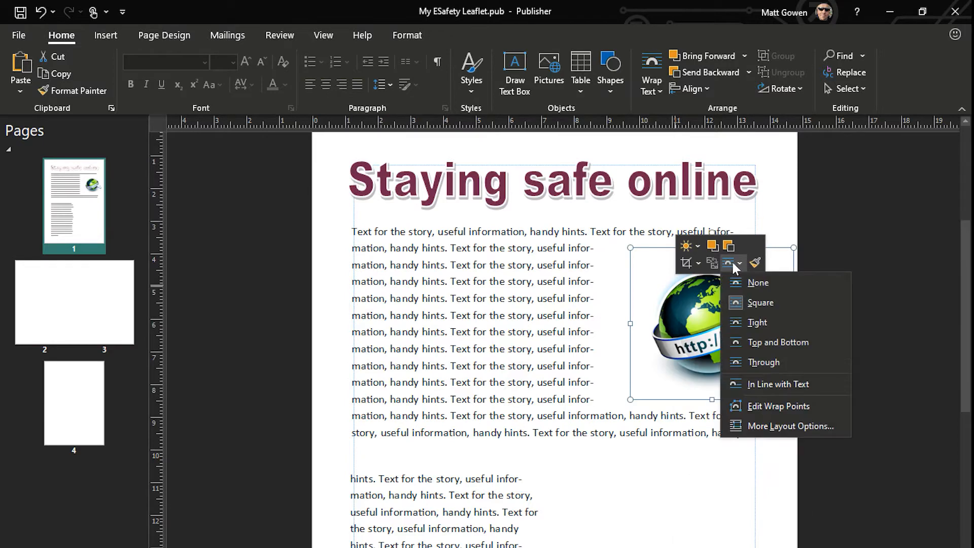
click(758, 282)
mouse_move(682, 310)
mouse_down()
mouse_move(602, 337)
mouse_move(679, 309)
mouse_up()
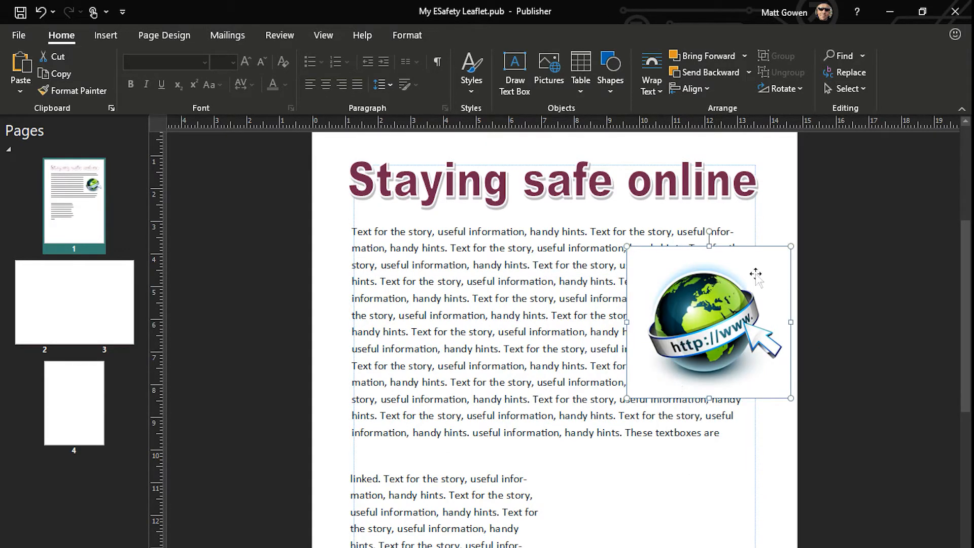
Make the globe picture's white background transparent
click(406, 33)
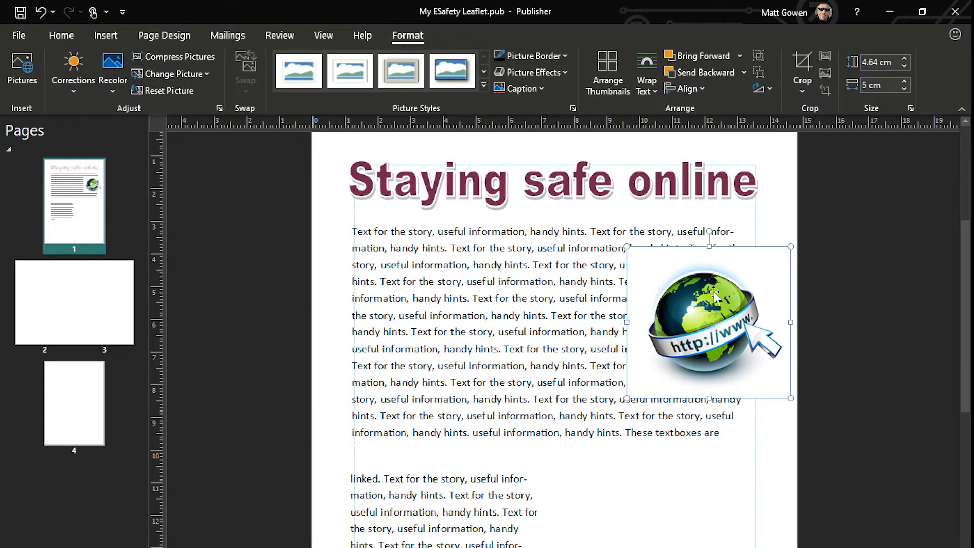
click(113, 73)
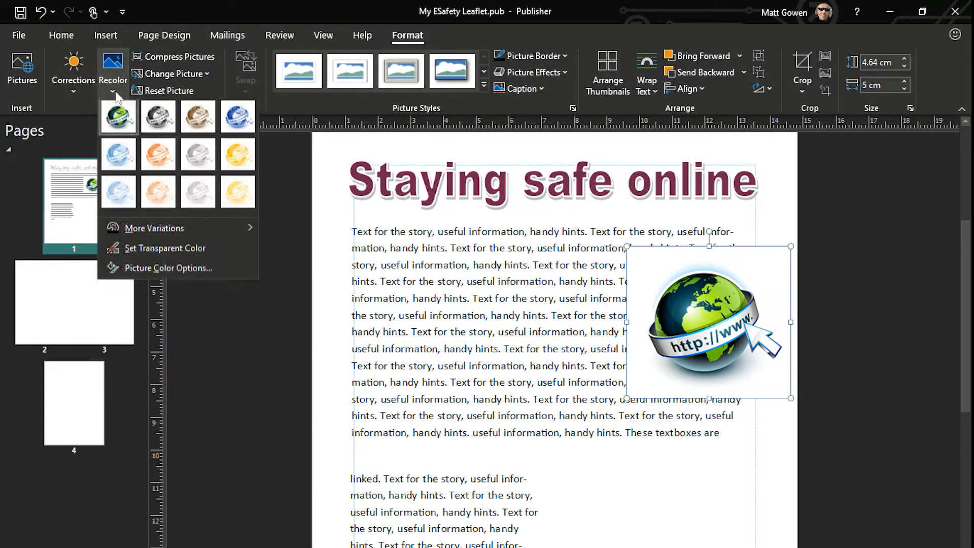
click(154, 250)
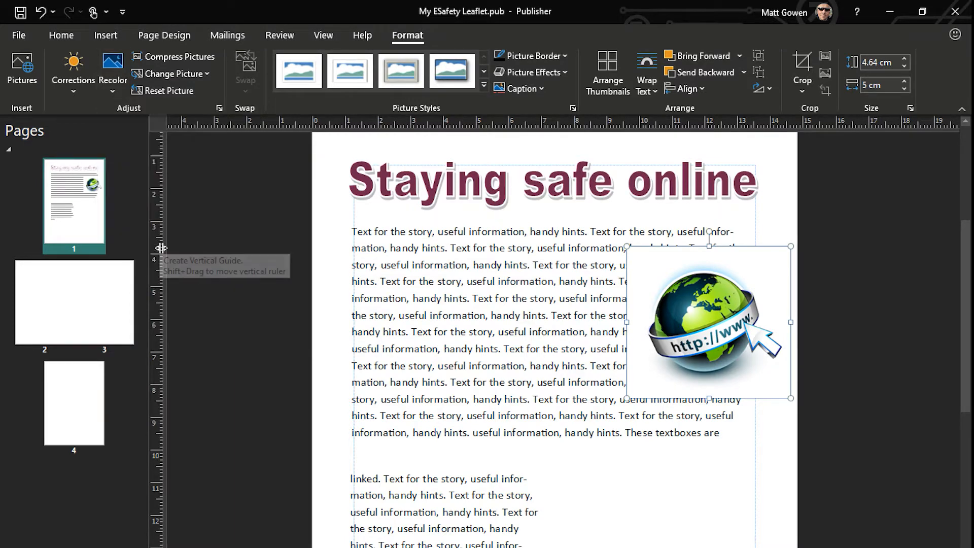
click(638, 277)
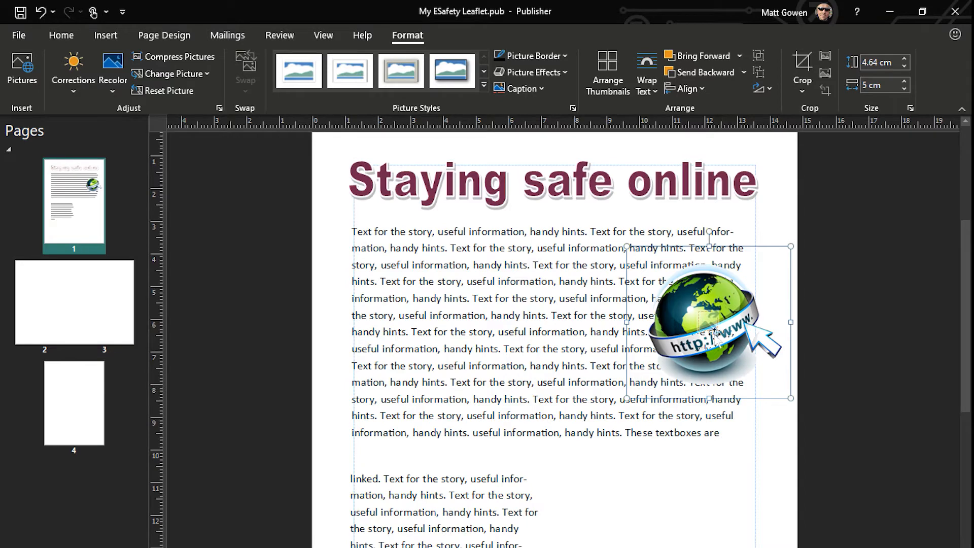
Set the globe picture's text wrapping to Tight
right_click(697, 273)
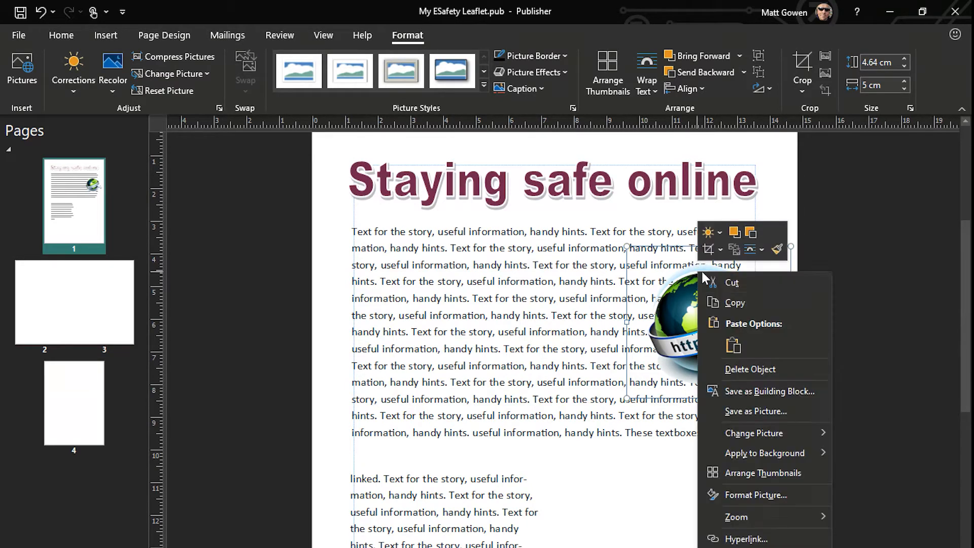
click(751, 249)
click(776, 309)
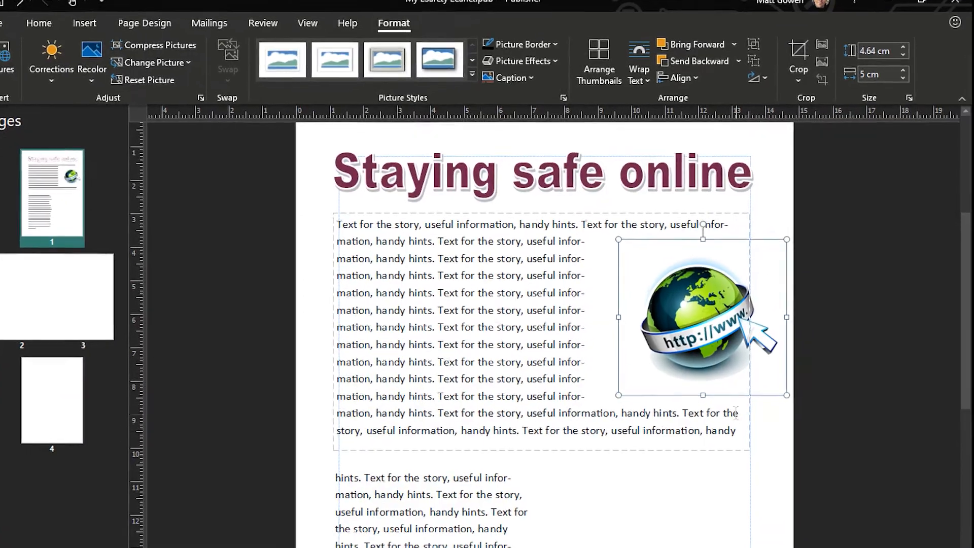
Edit the globe picture's wrap points, pulling the ones along its left edge outward to keep the text further away
right_click(695, 284)
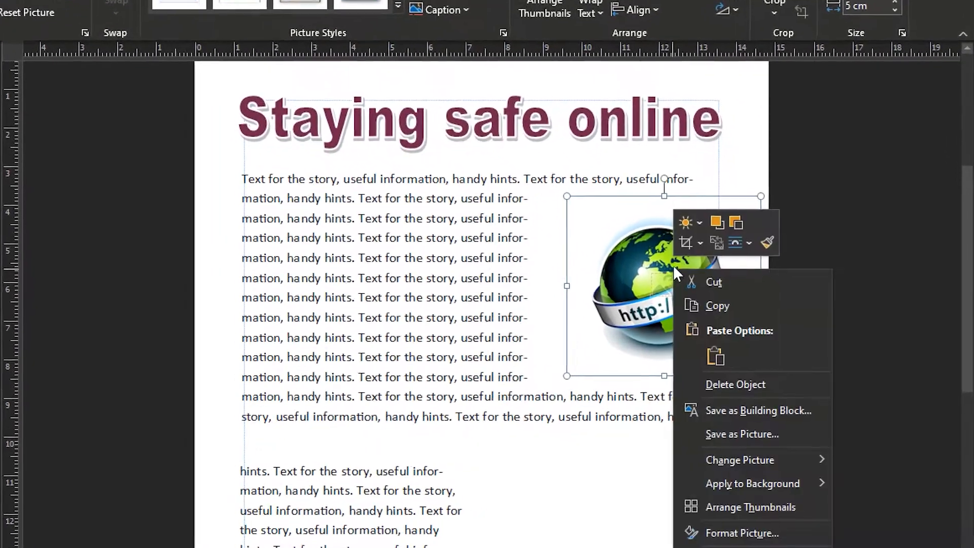
click(715, 217)
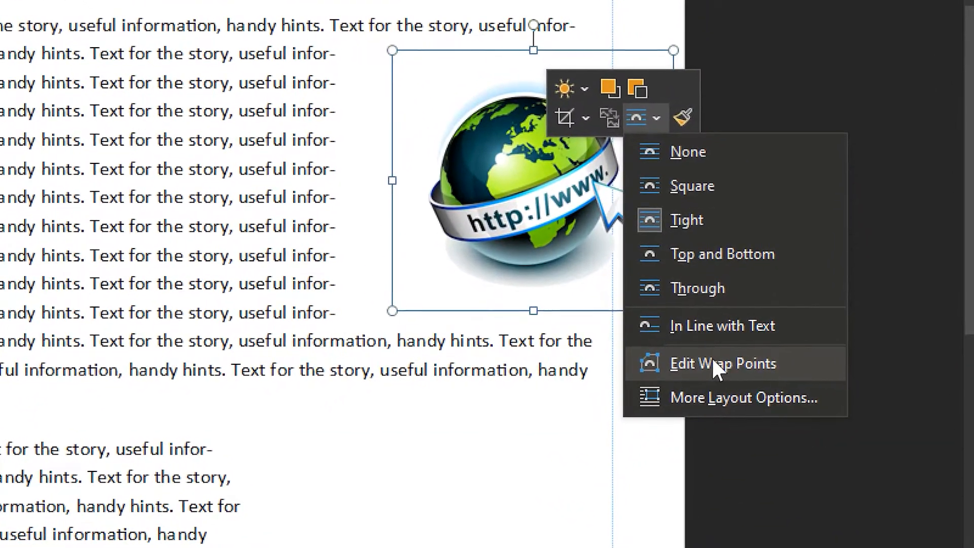
click(728, 357)
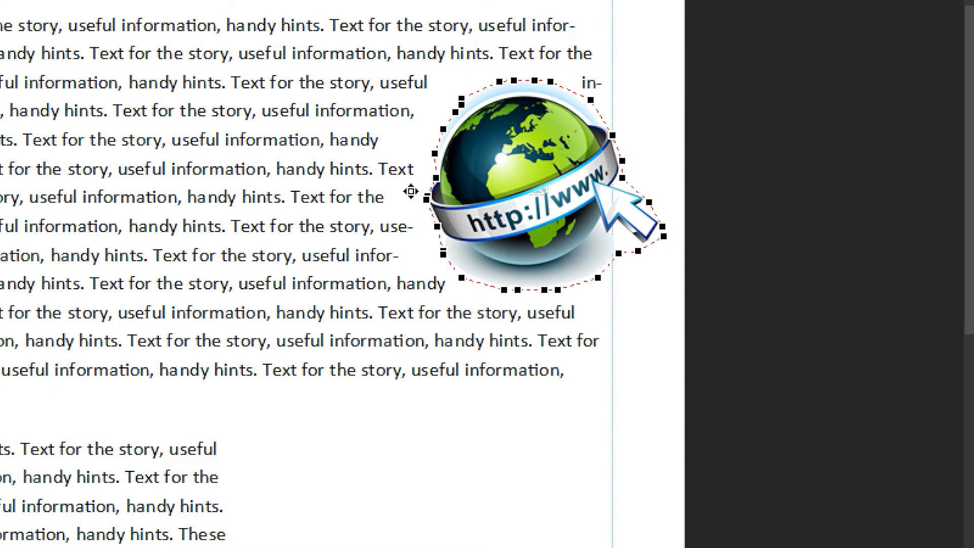
drag(427, 202, 429, 222)
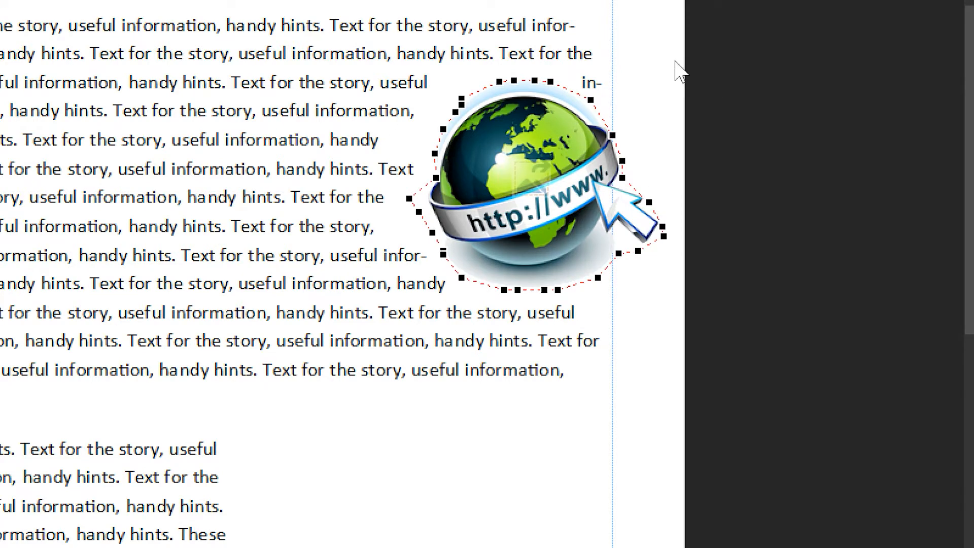
click(631, 9)
Reposition the globe picture slightly further right, over the first text box's right edge
drag(546, 165, 497, 150)
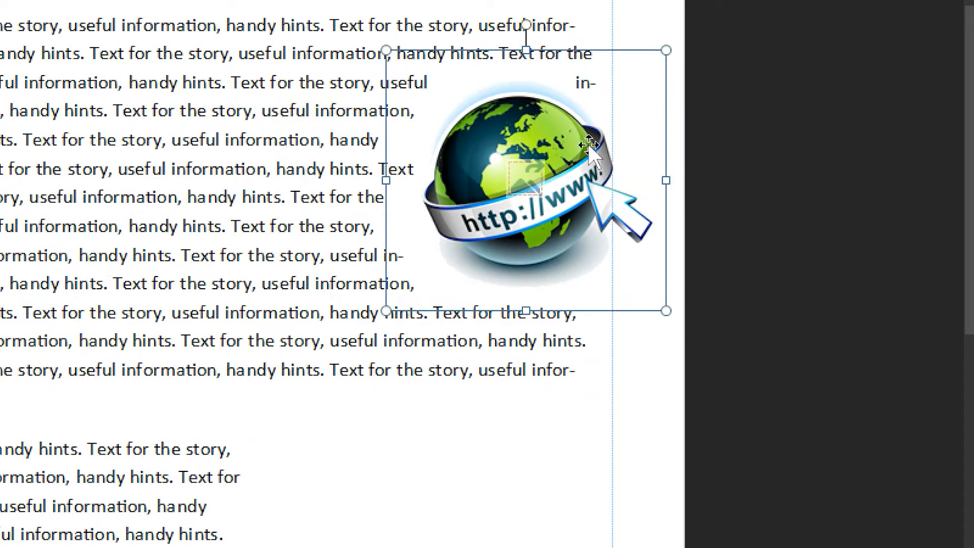
drag(580, 143, 585, 140)
click(331, 52)
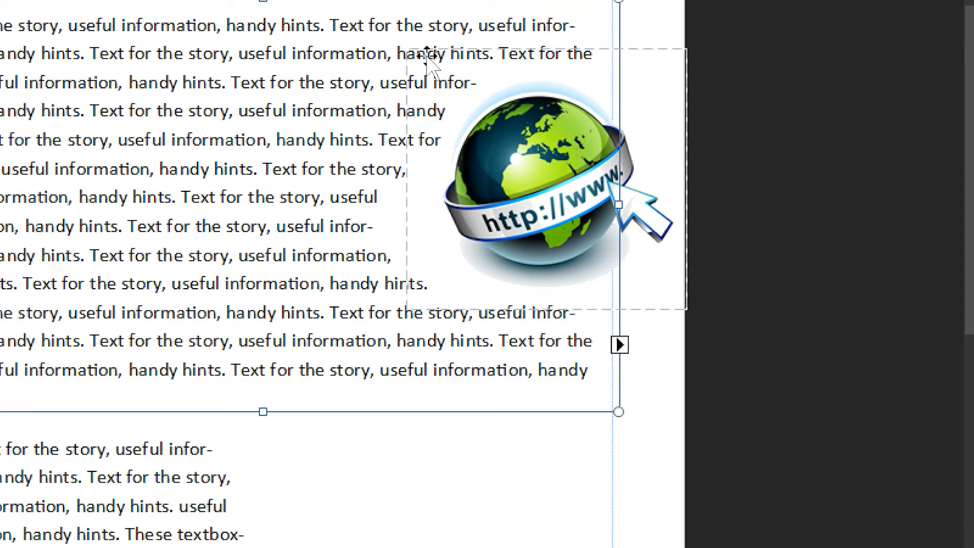
Turn off automatic hyphenation for the story in the first text box
scroll(459, 85, up, 6)
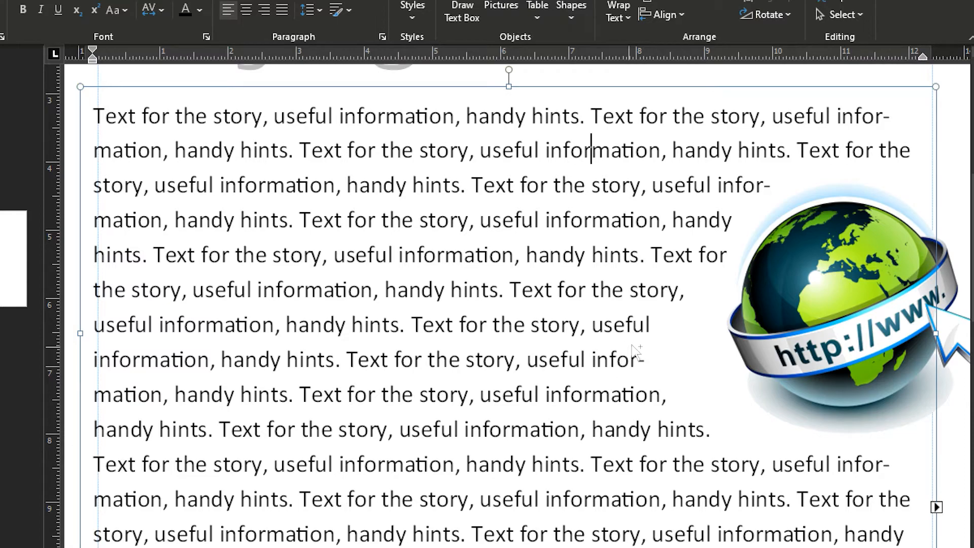
scroll(631, 345, down, 1)
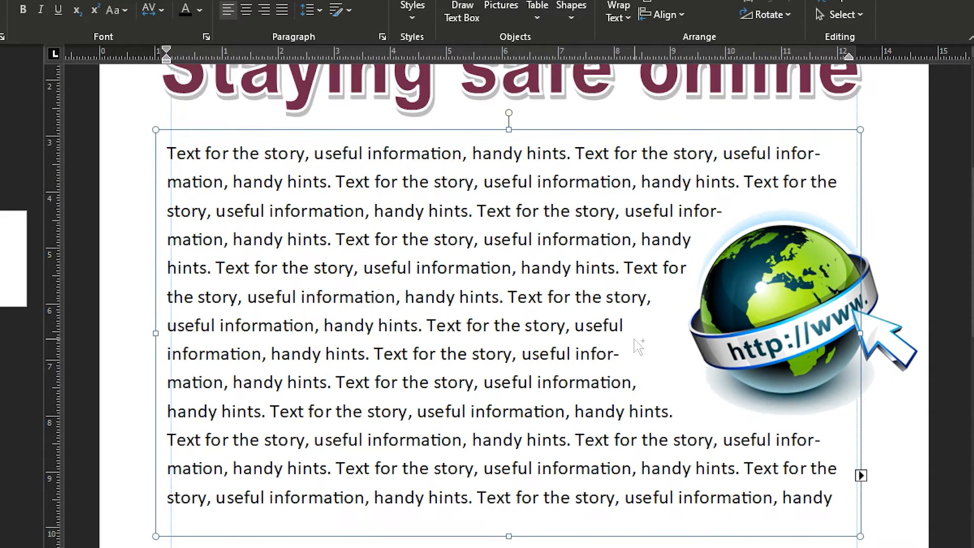
scroll(635, 345, down, 2)
click(723, 192)
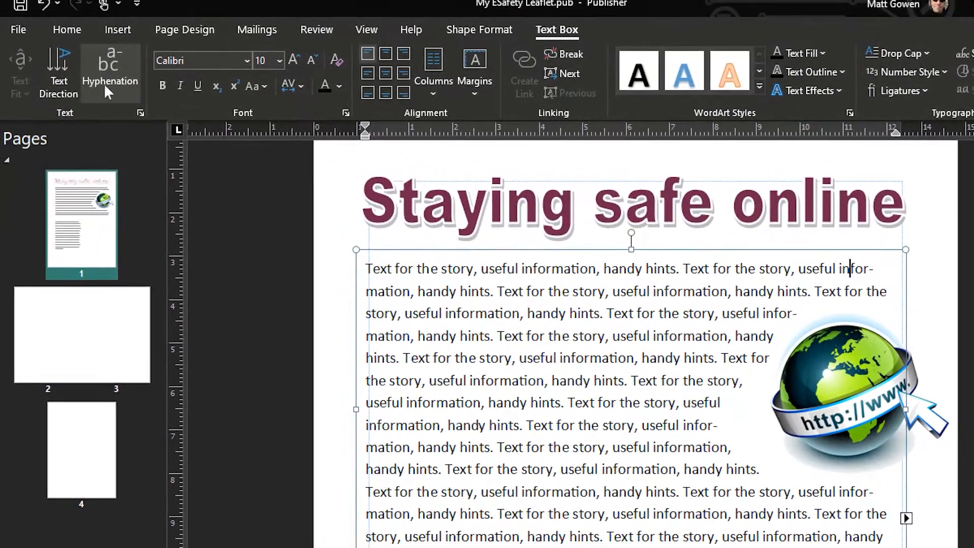
click(89, 59)
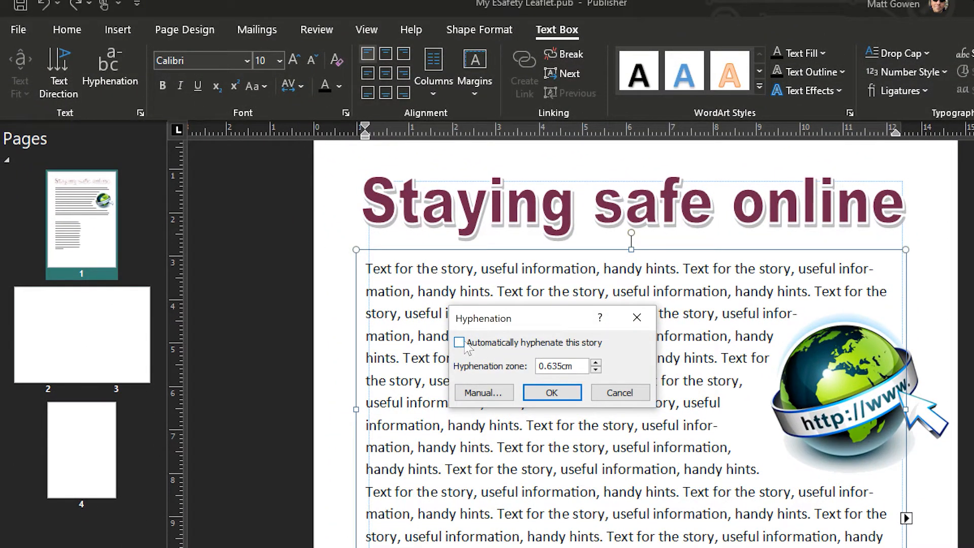
click(551, 392)
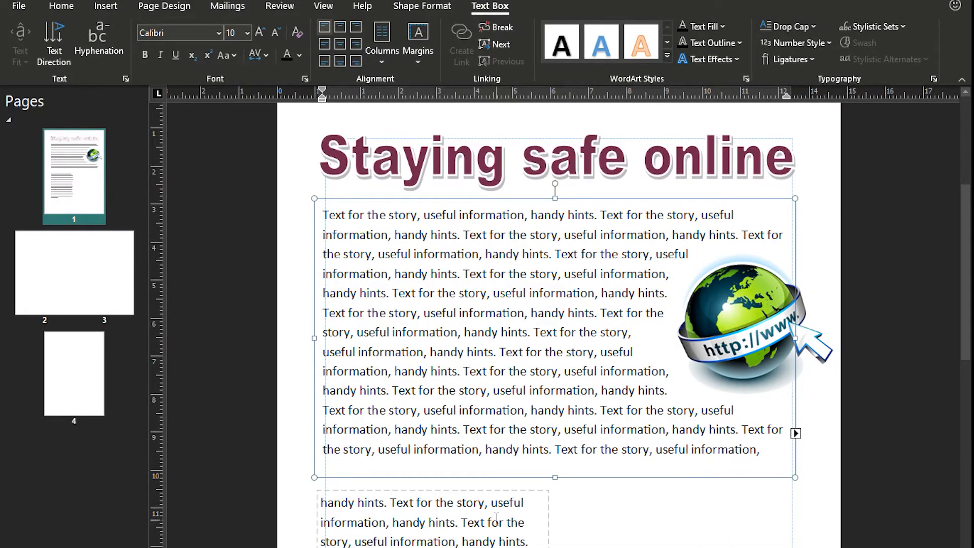
Turn off automatic hyphenation in new text boxes in the advanced program options
click(32, 8)
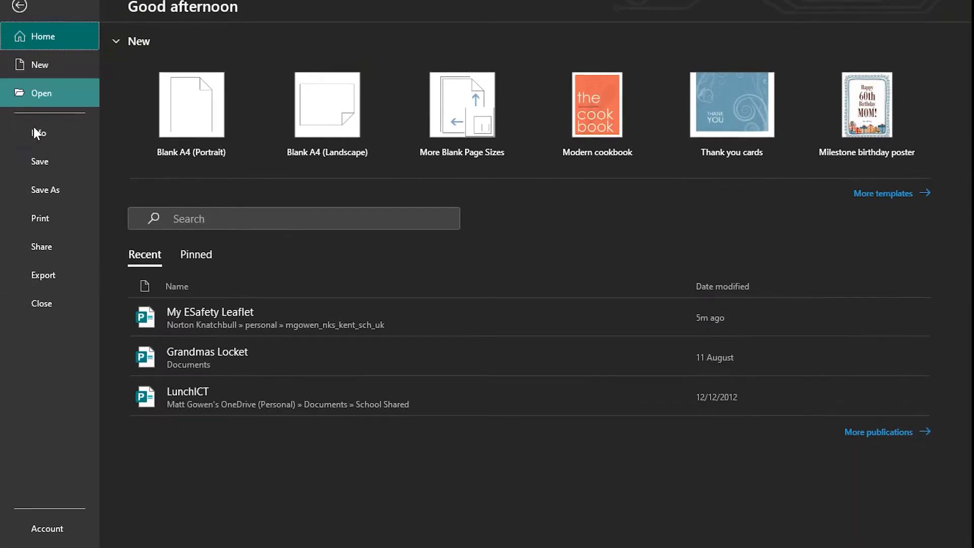
click(54, 533)
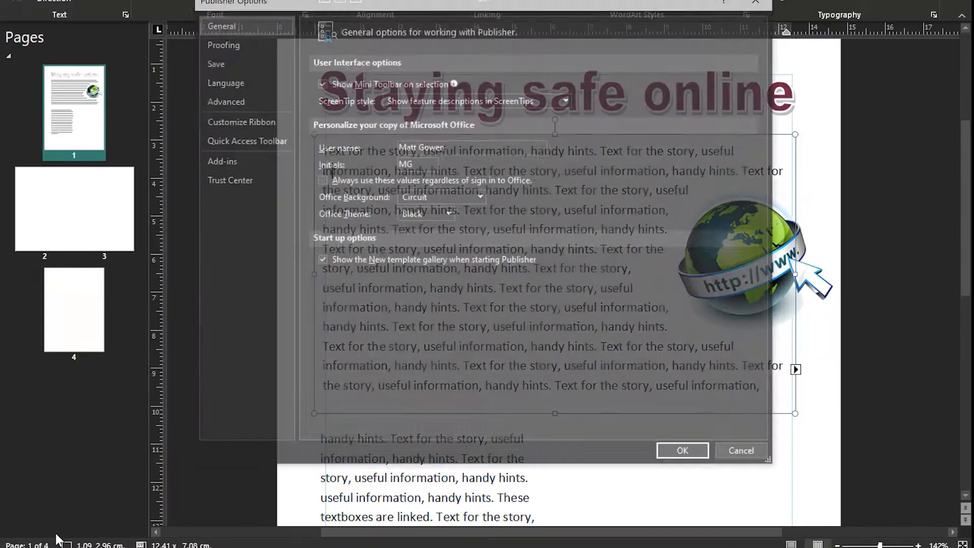
click(235, 48)
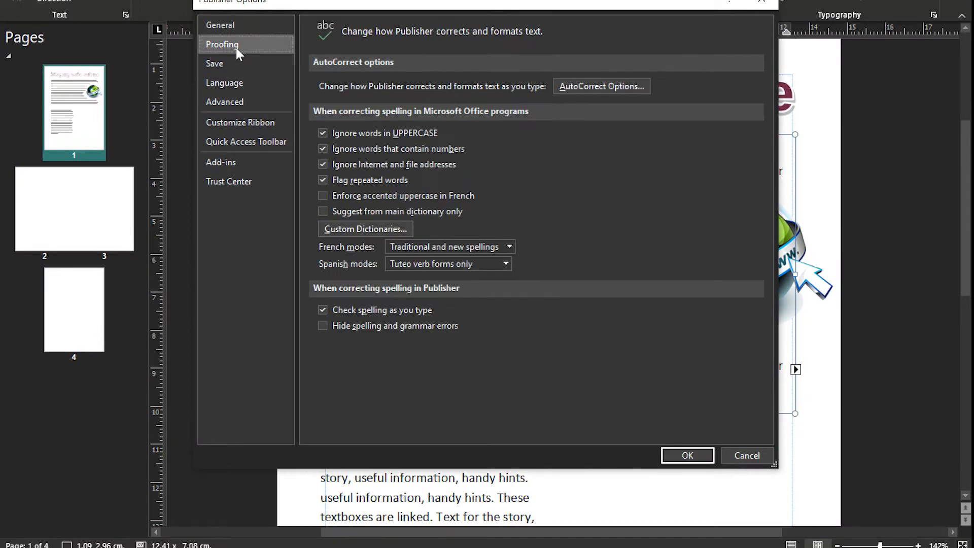
click(234, 101)
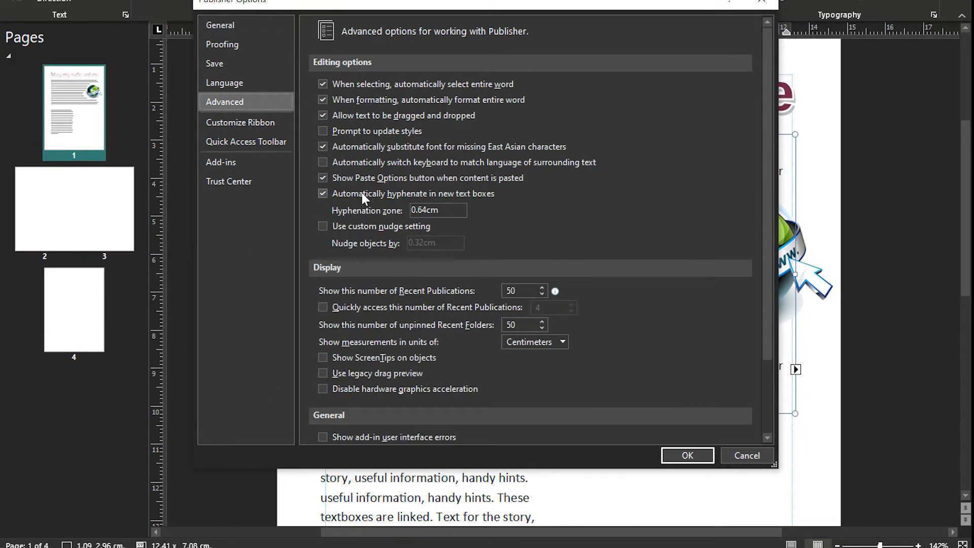
click(342, 191)
click(691, 458)
Check the hyphenation setting of the second text box
click(466, 458)
click(99, 0)
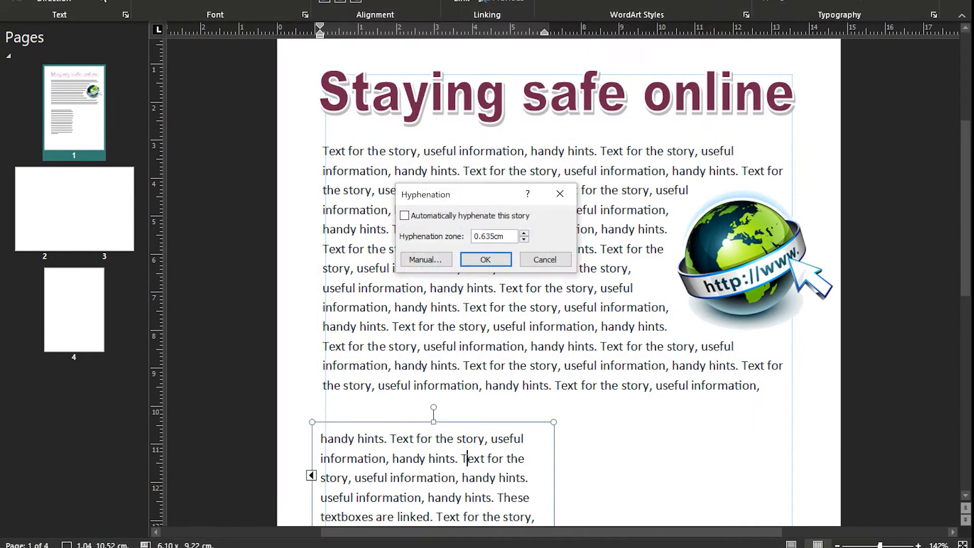
click(485, 259)
Try larger font sizes such as 14 and 11 on all the linked text, and set it back to 10
click(247, 55)
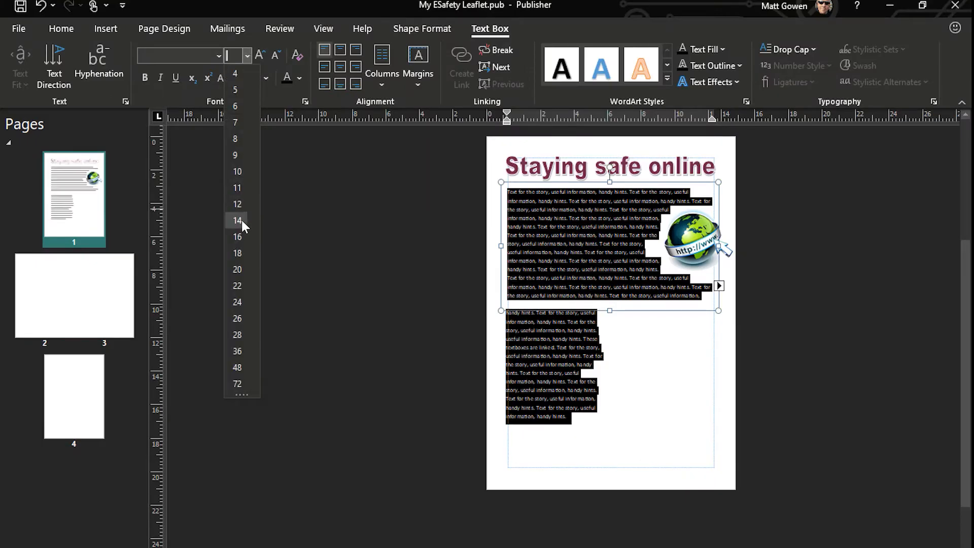
click(242, 219)
click(247, 55)
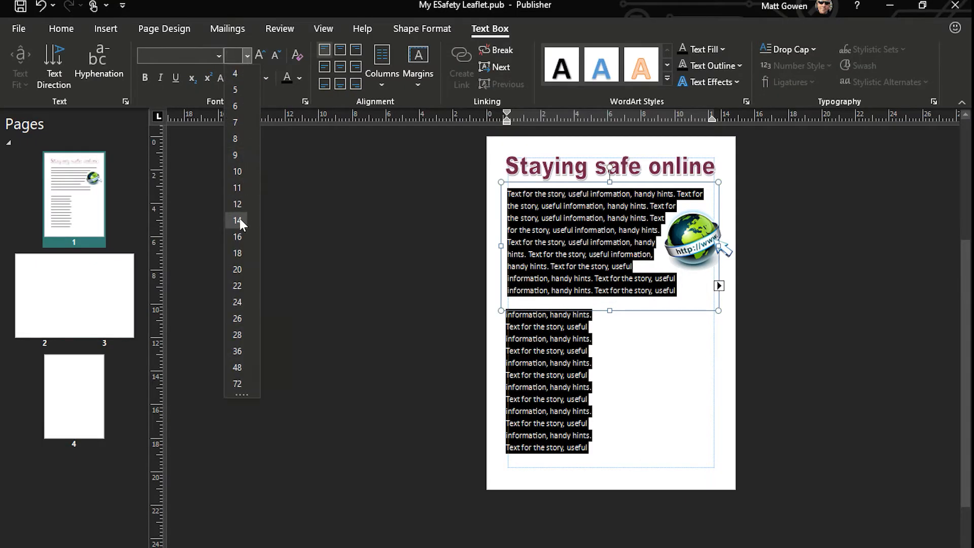
click(240, 218)
click(248, 56)
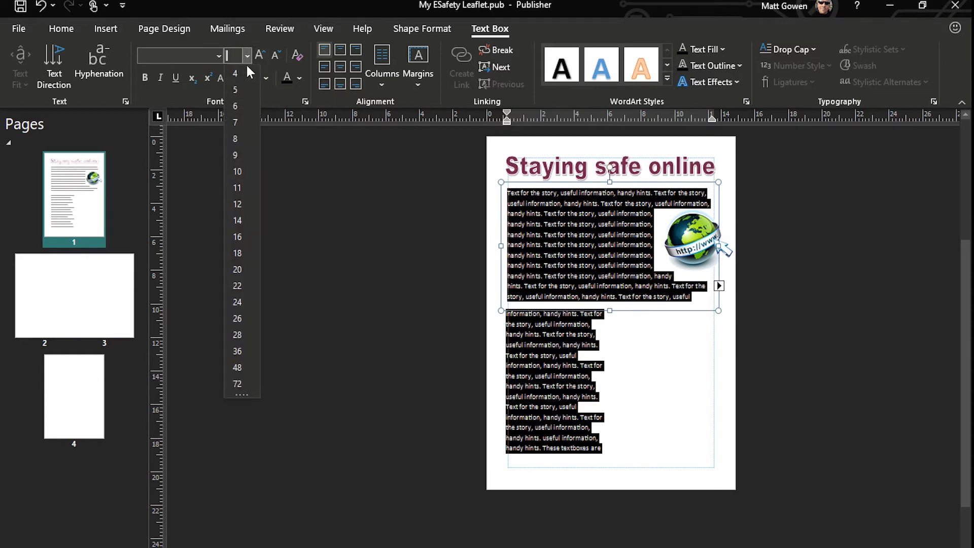
click(244, 189)
click(248, 57)
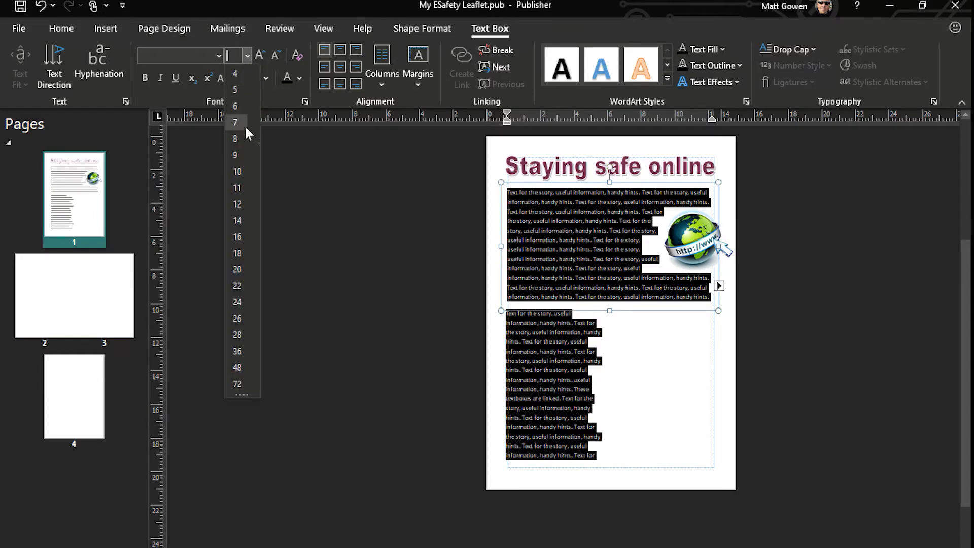
click(238, 174)
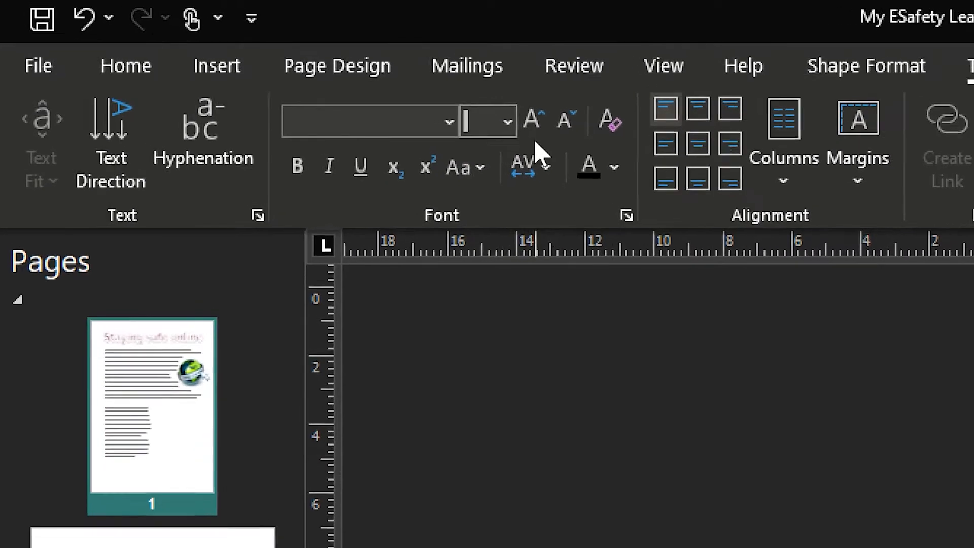
Set the font size of all the linked text to the in-between value 10.5
text(10.)
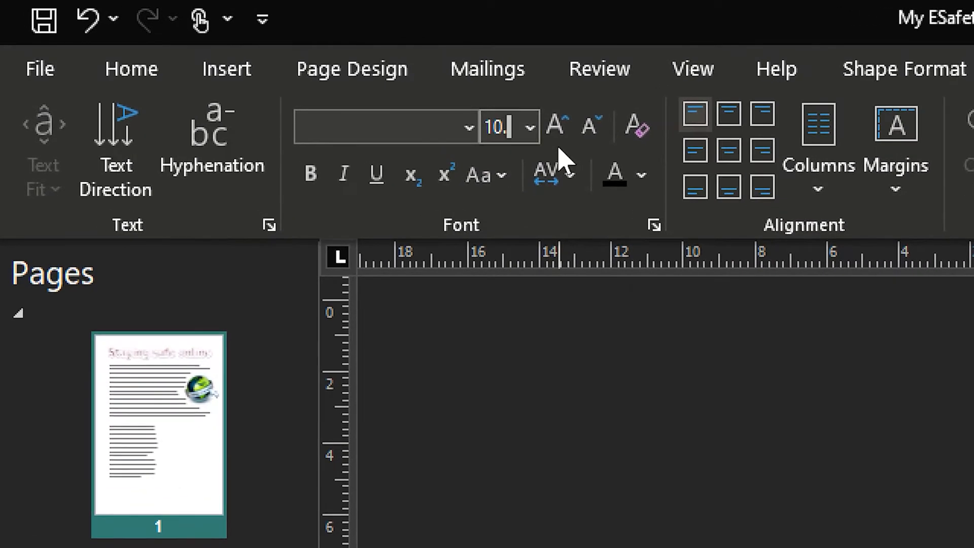
key(Return)
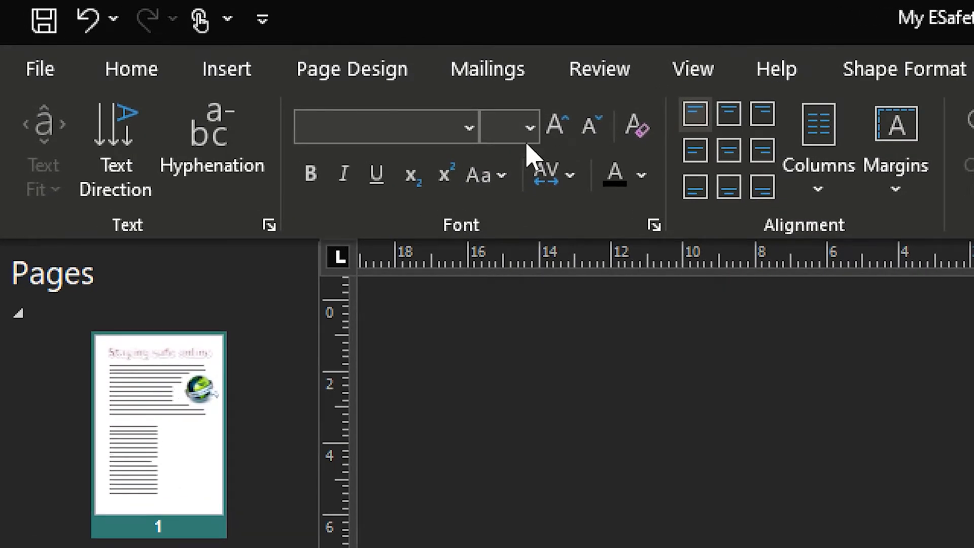
text(10.5)
key(Return)
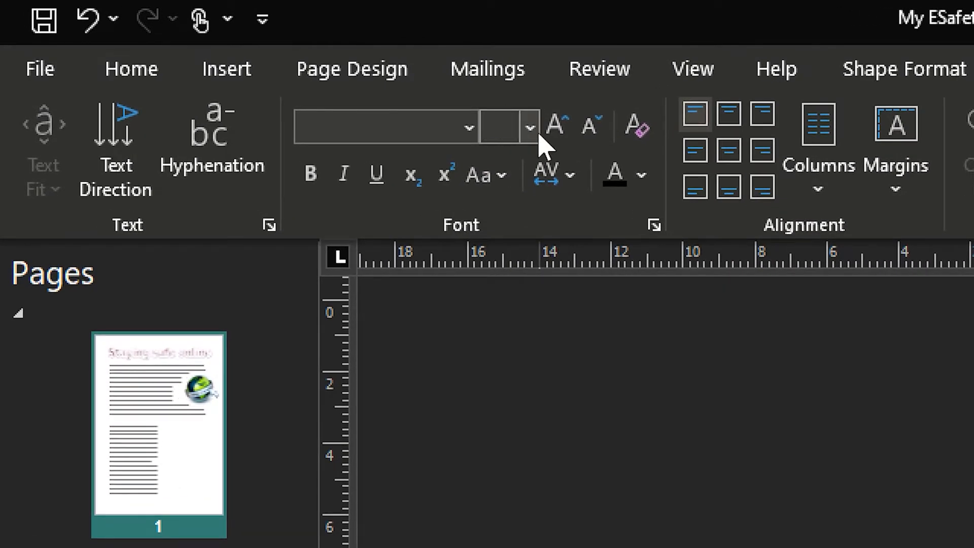
text(10.5)
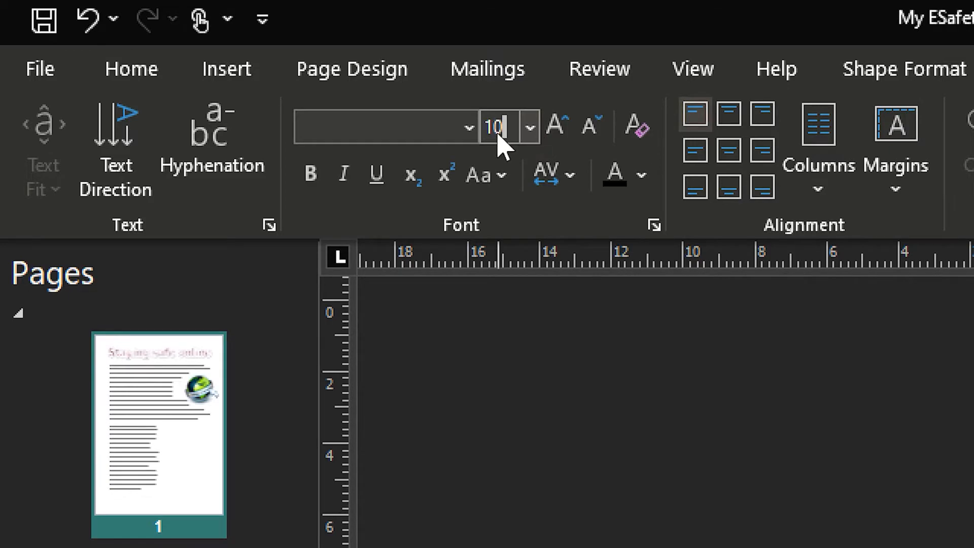
key(Return)
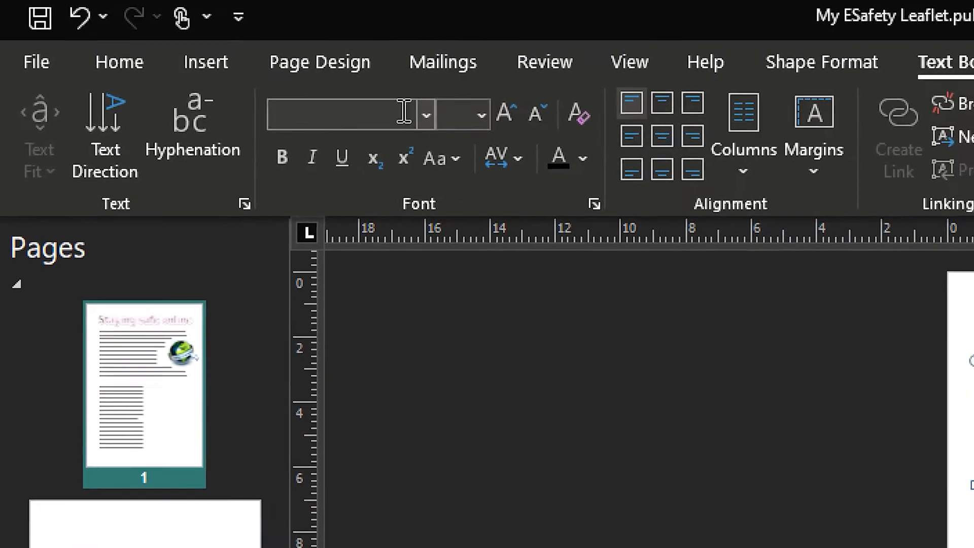
Set the font size of all the linked text to 10.4 and deselect the text
text(10.4)
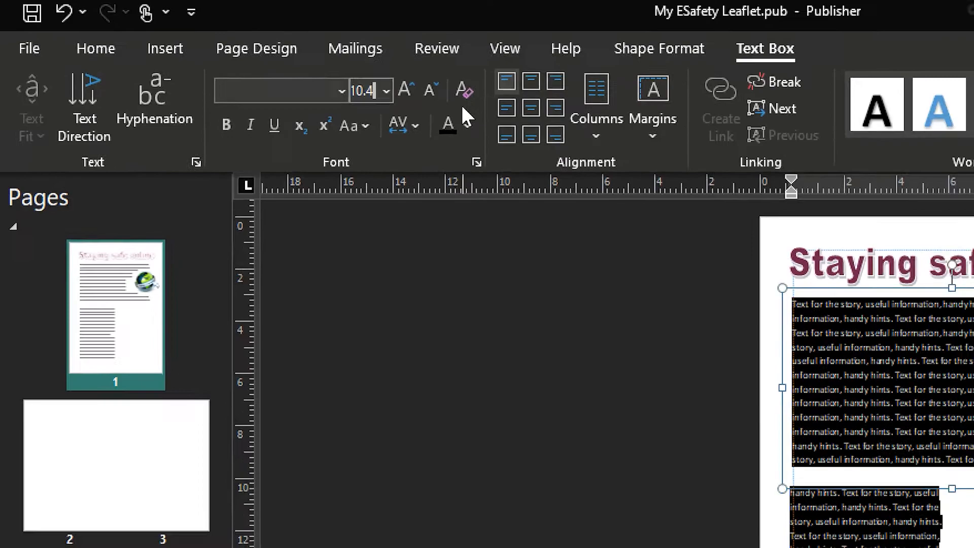
key(Return)
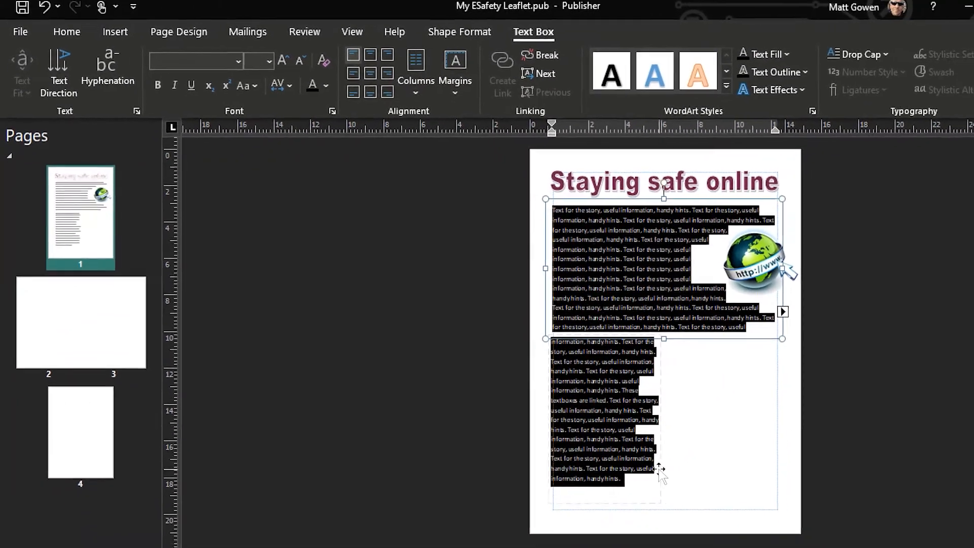
click(235, 56)
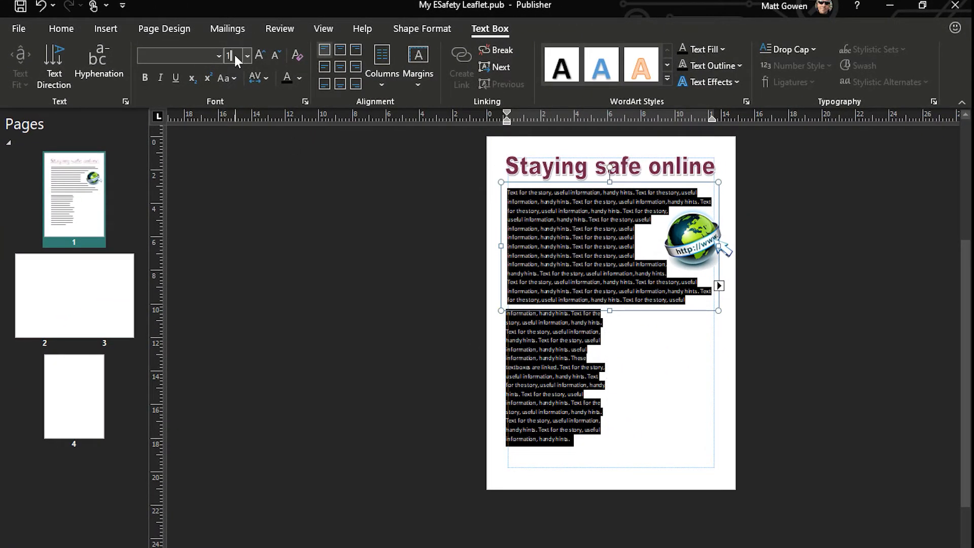
text(10.4)
key(Return)
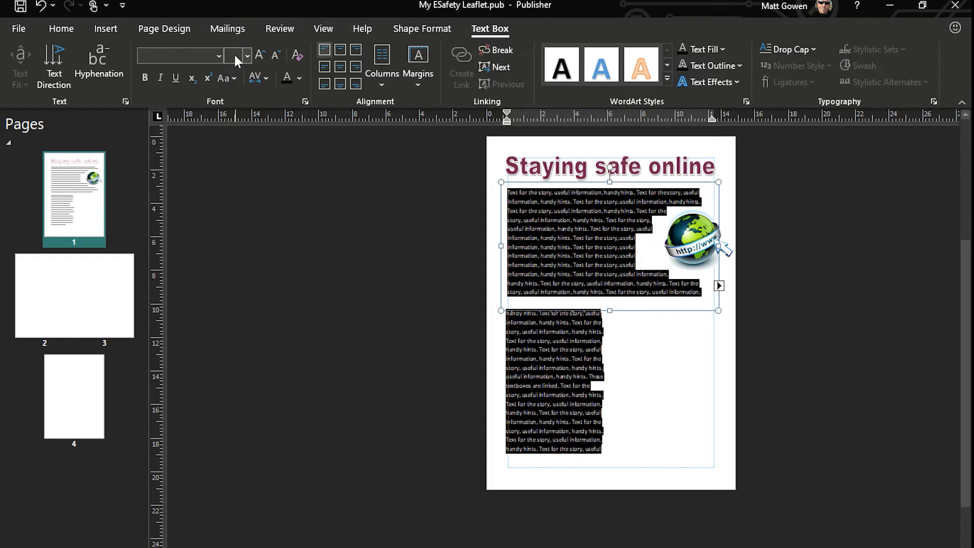
click(641, 451)
Search online pictures for "internet background" and insert the blue swirling binary-digits image
click(104, 29)
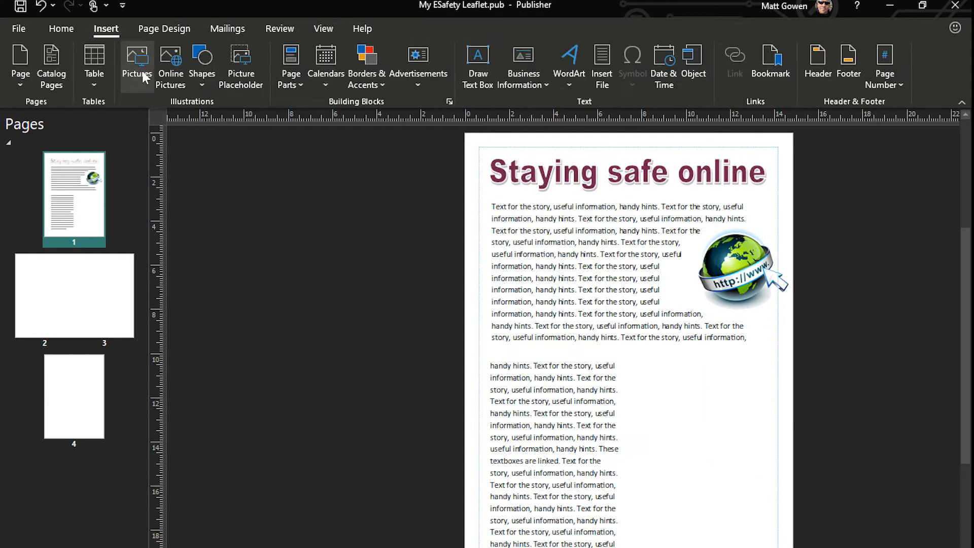
click(170, 82)
text(h)
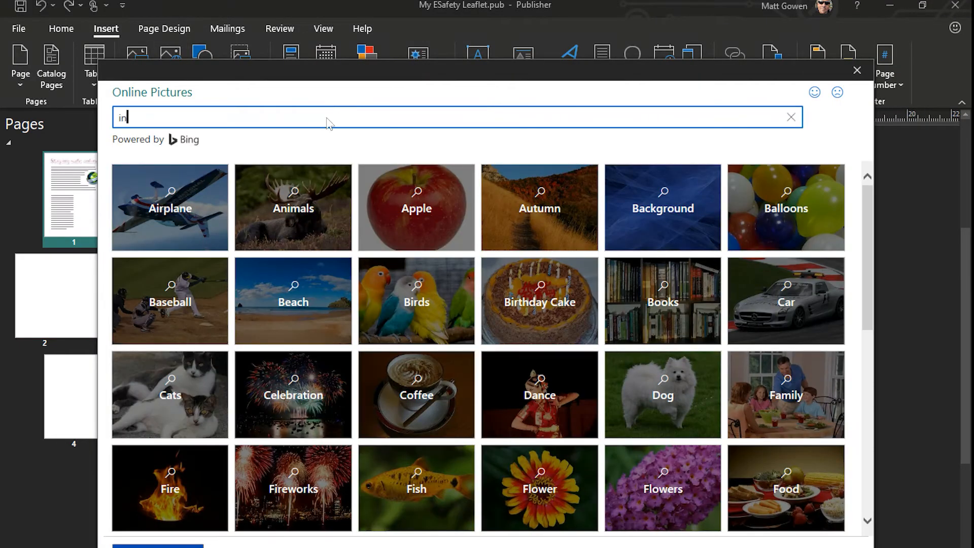
text(nternet ba)
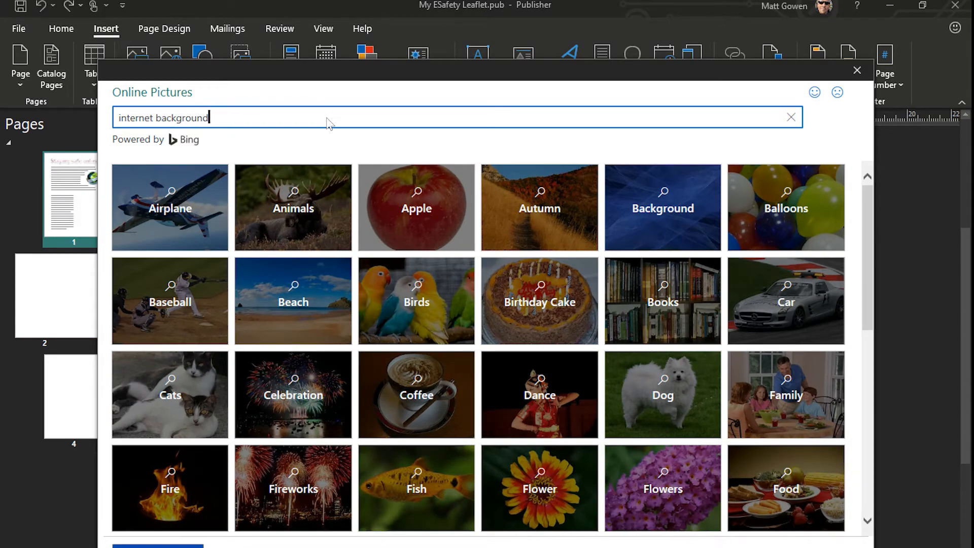
text(ckground)
key(Return)
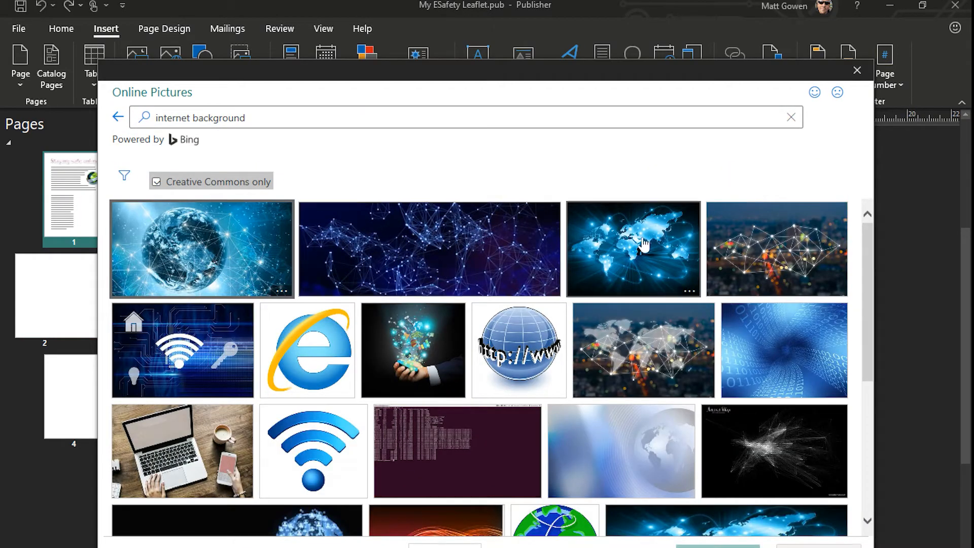
double_click(804, 355)
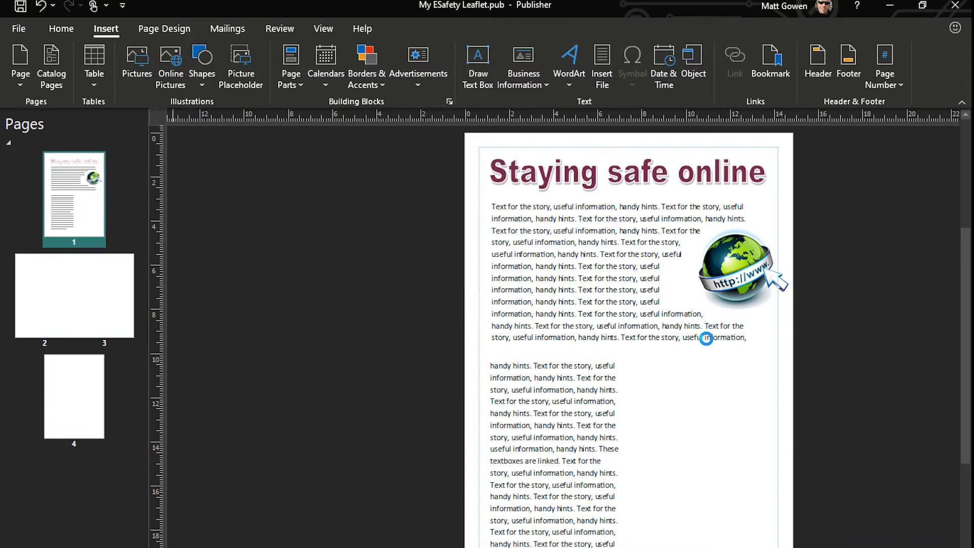
Fit the binary picture over the whole first page, about 21 cm high and 15 cm wide, and send it to the back
drag(689, 331, 735, 203)
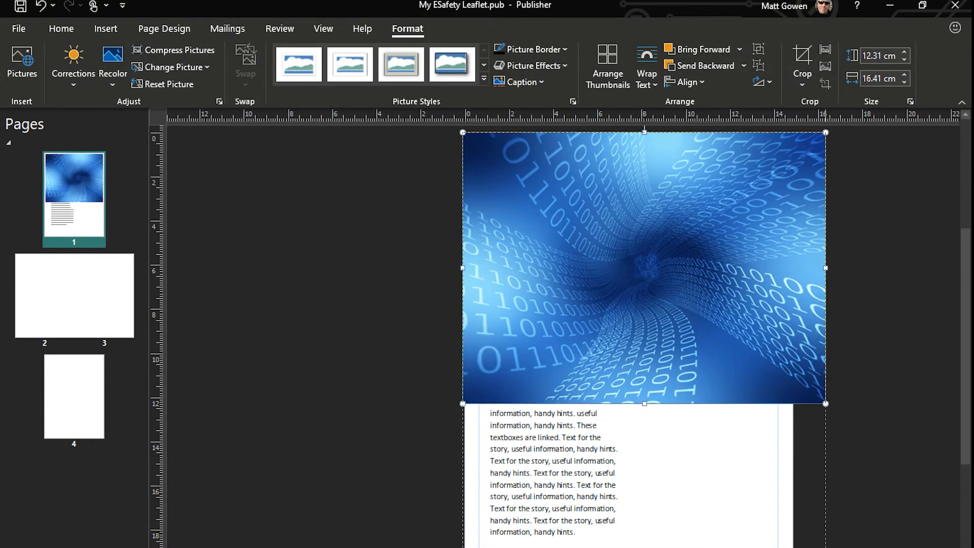
drag(644, 403, 652, 547)
drag(826, 364, 793, 369)
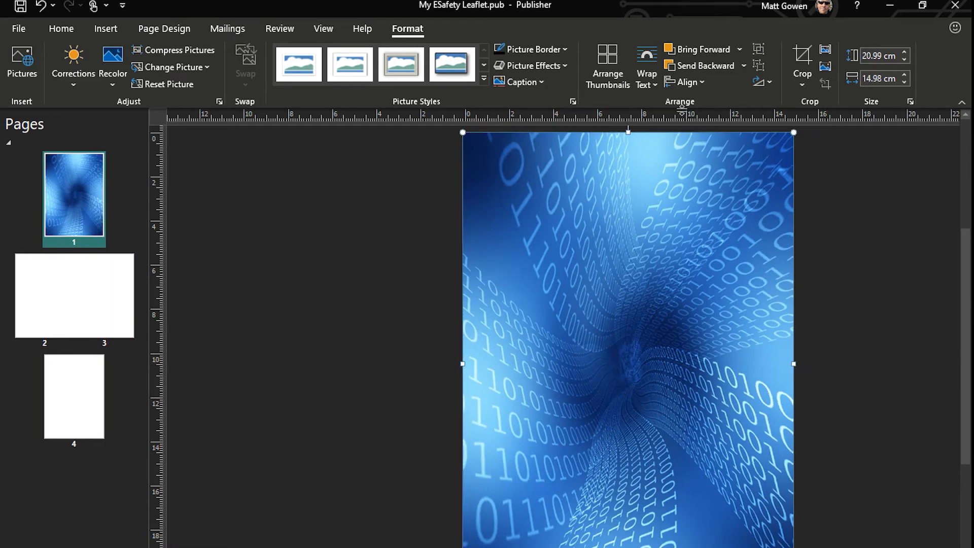
click(743, 66)
click(702, 103)
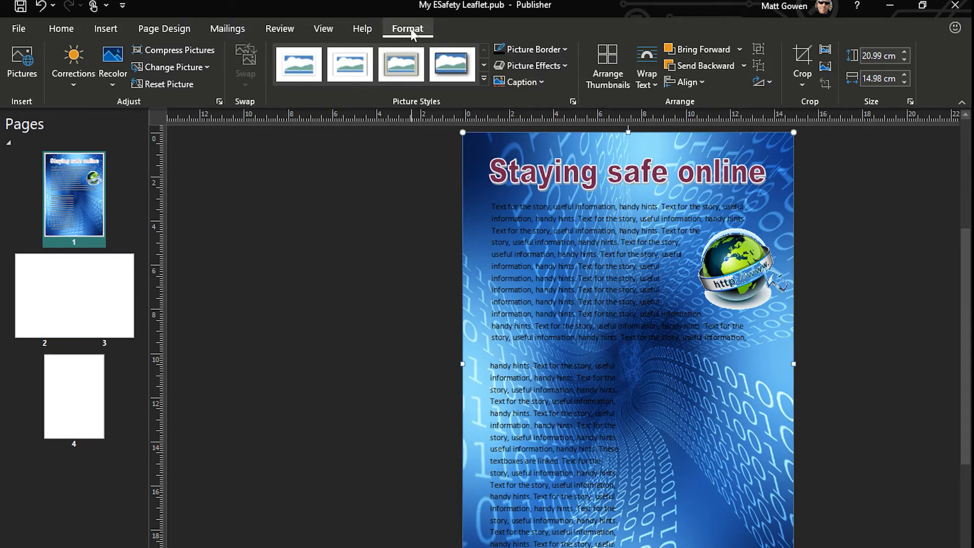
Recolor the background picture with the medium light-blue variation and correct it to 60% brightness and 30% contrast
click(115, 75)
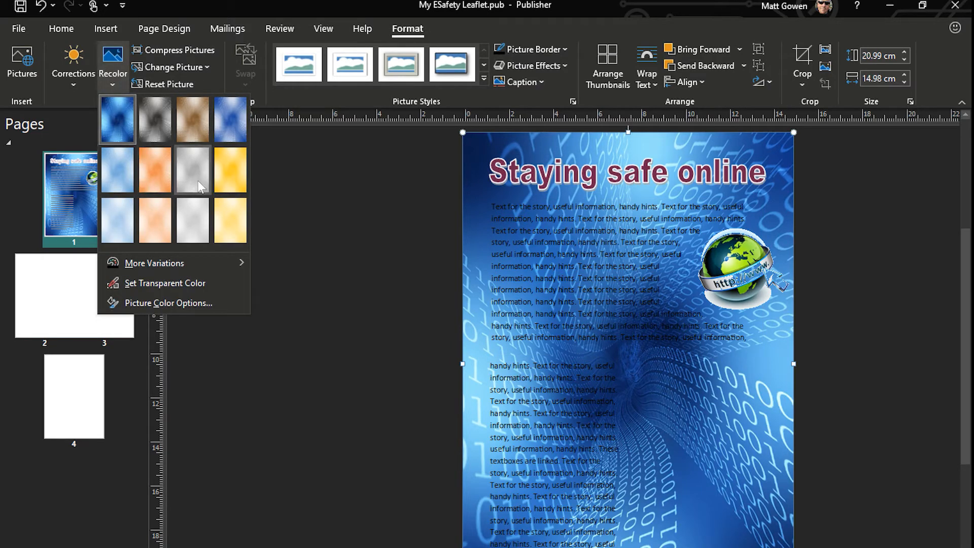
click(115, 176)
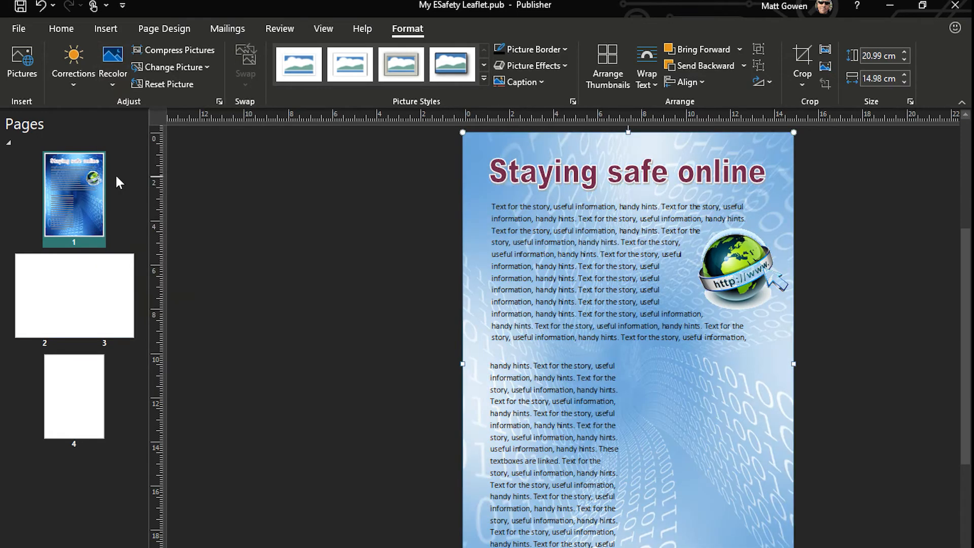
click(115, 79)
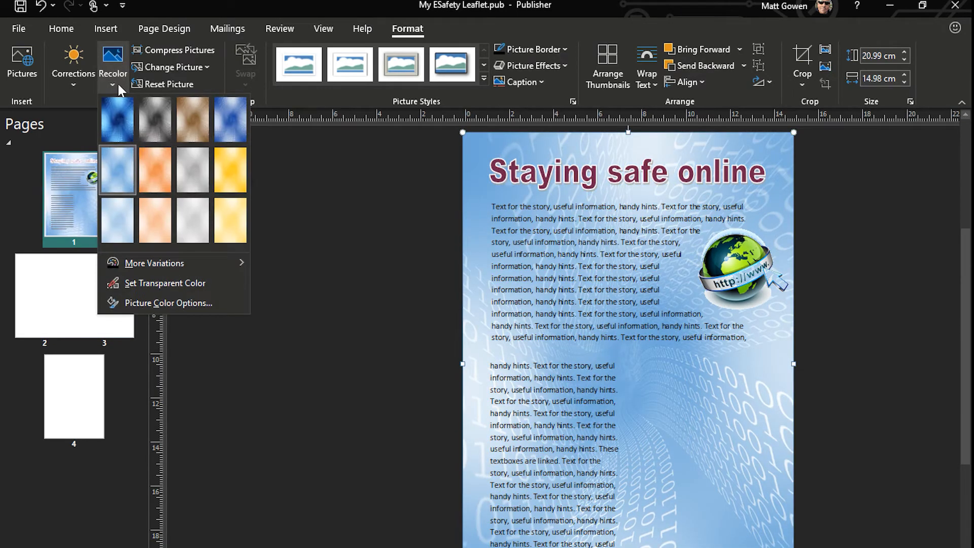
click(75, 85)
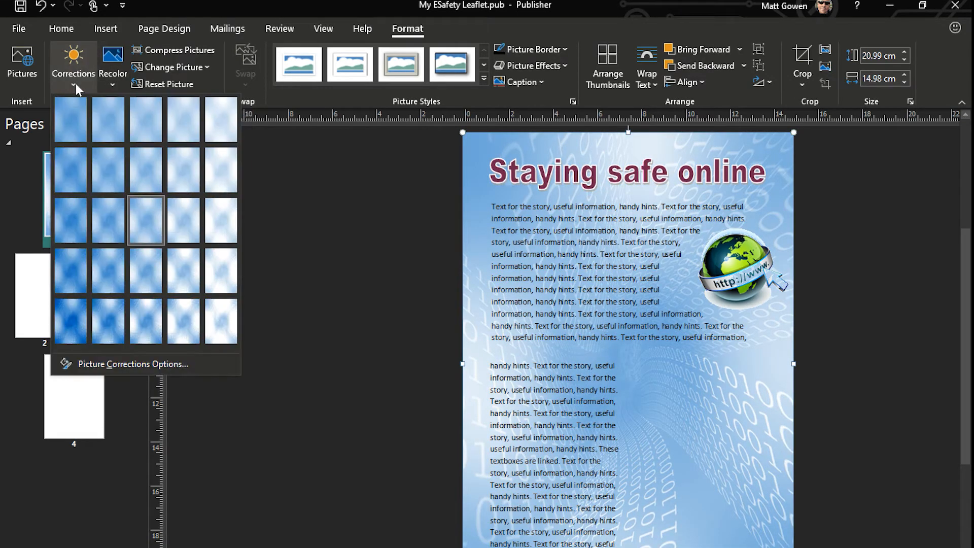
click(176, 127)
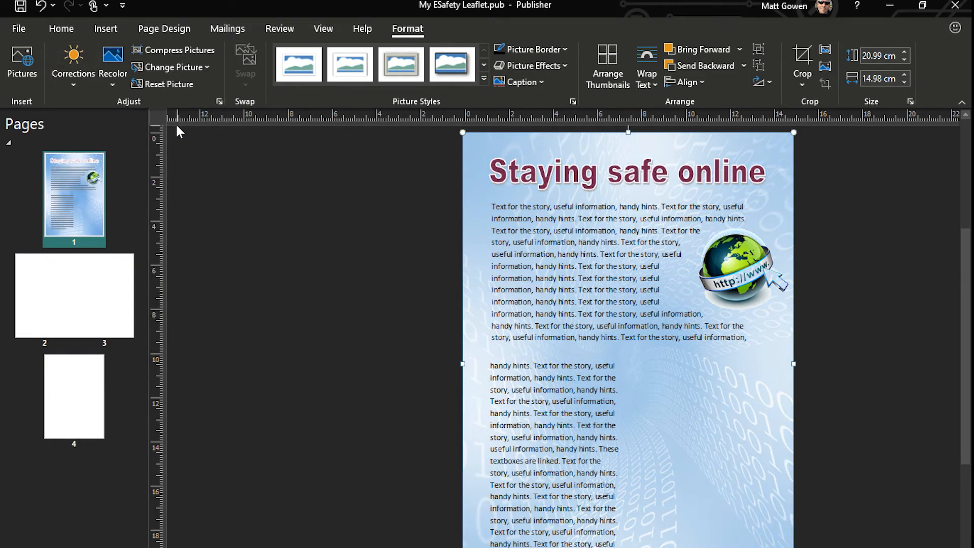
Check the publication's file size in its properties and return to the page
click(18, 29)
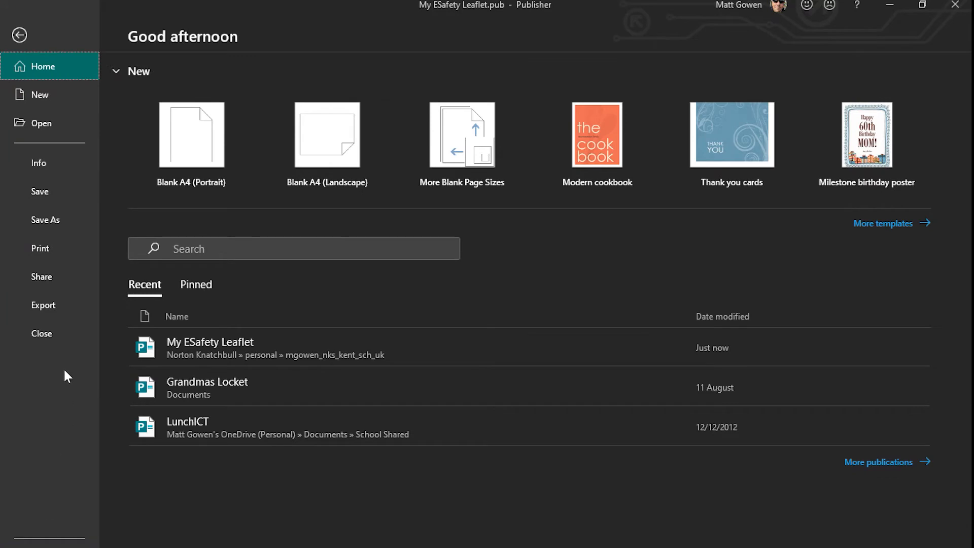
click(44, 168)
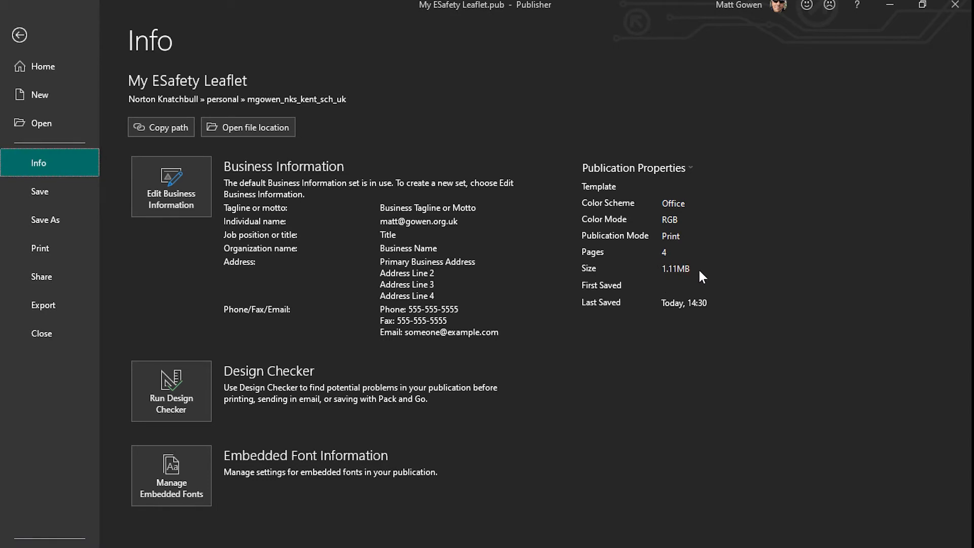
key(Escape)
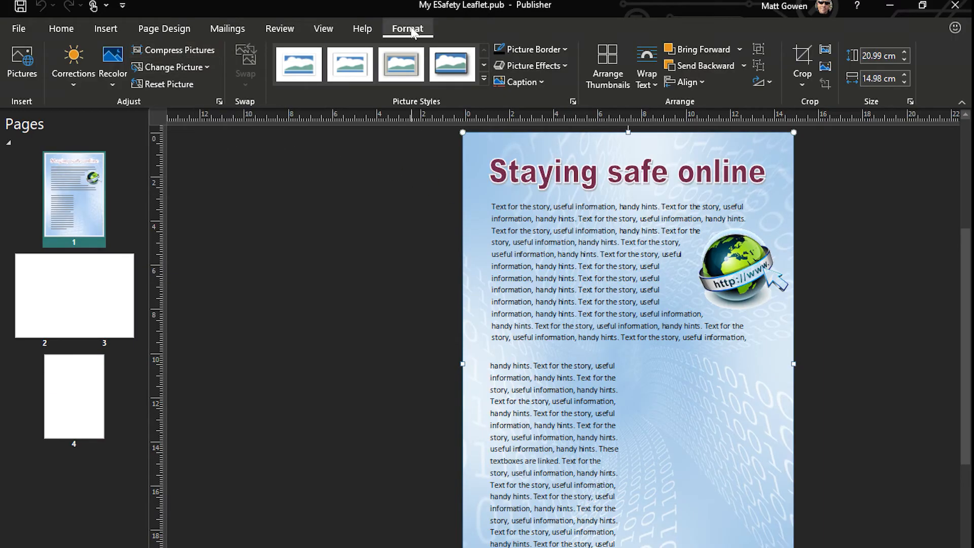
Compress all pictures in the publication for Web output, accepting the quality reduction, and check the file size again
click(196, 49)
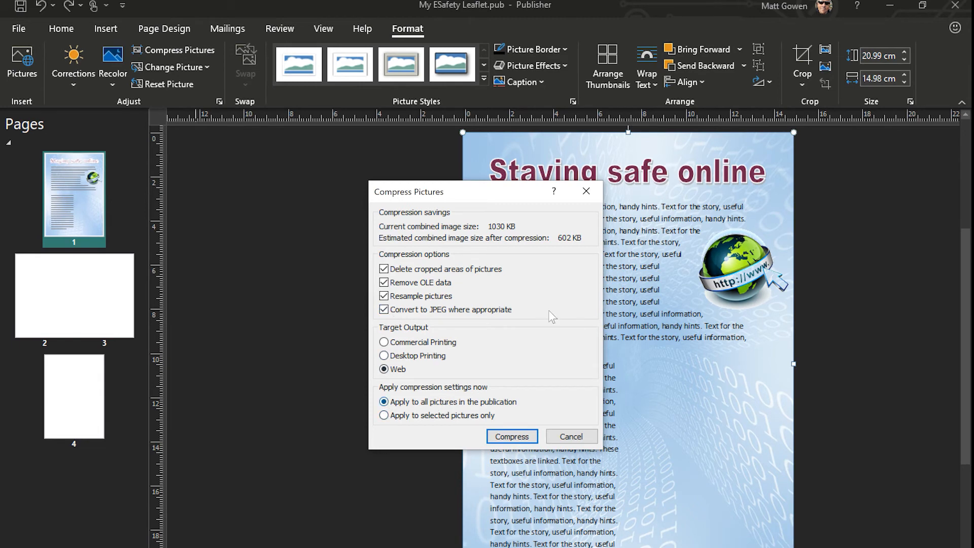
click(513, 436)
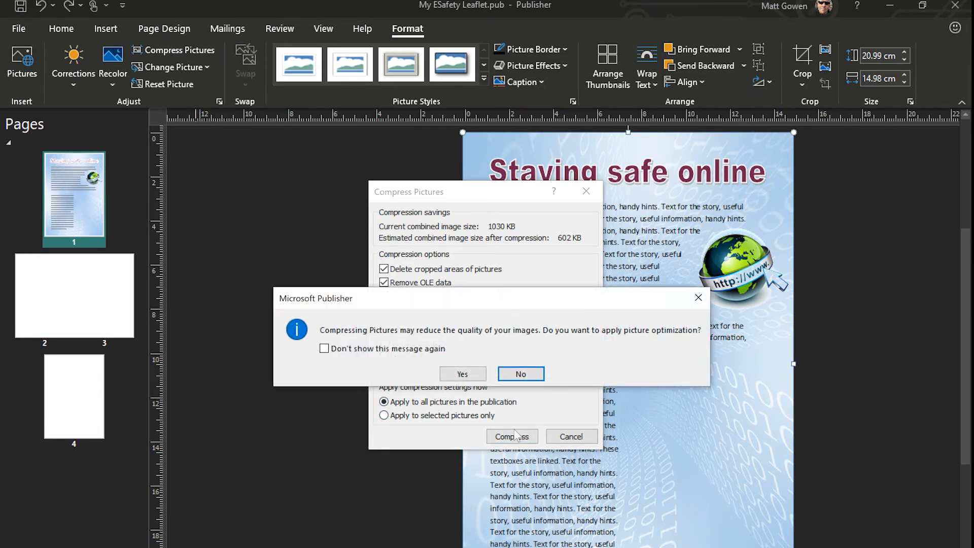
click(484, 375)
click(25, 30)
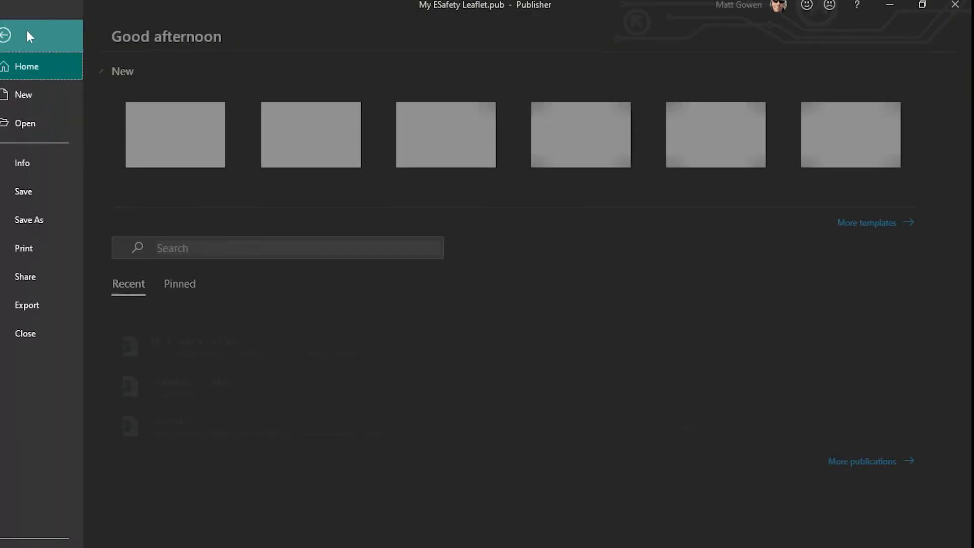
click(41, 168)
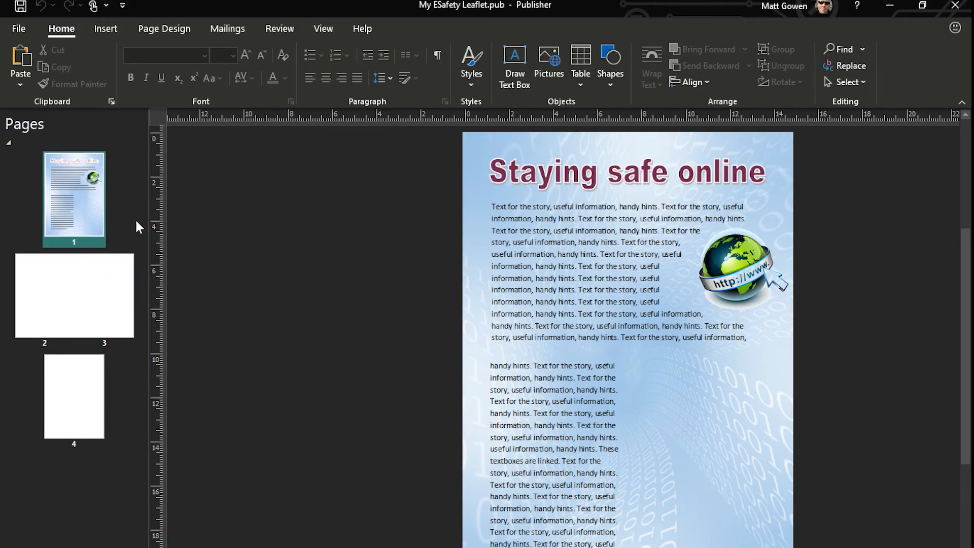
Export the publication as a PDF named My ESafety Leaflet in the Shadow Transfer folder, opening the file after publishing
click(20, 25)
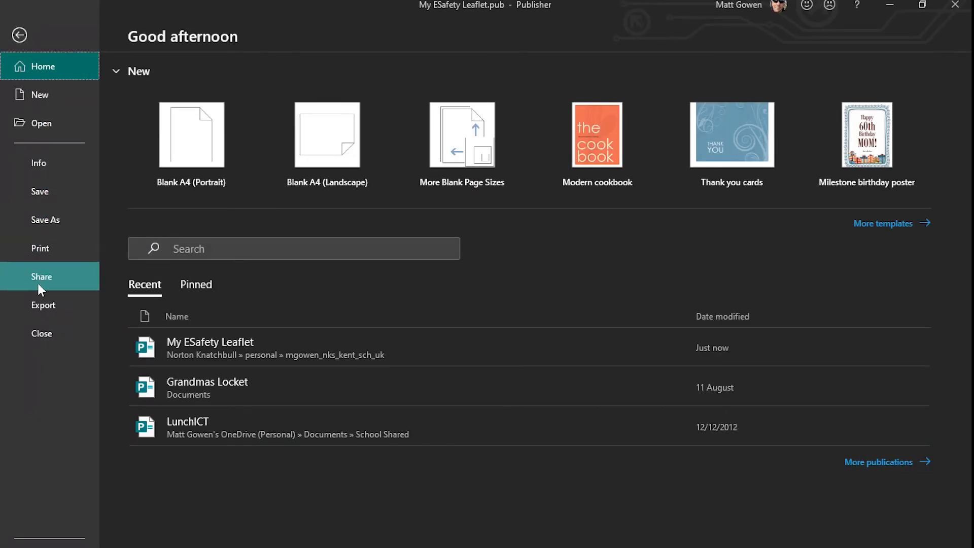
click(39, 307)
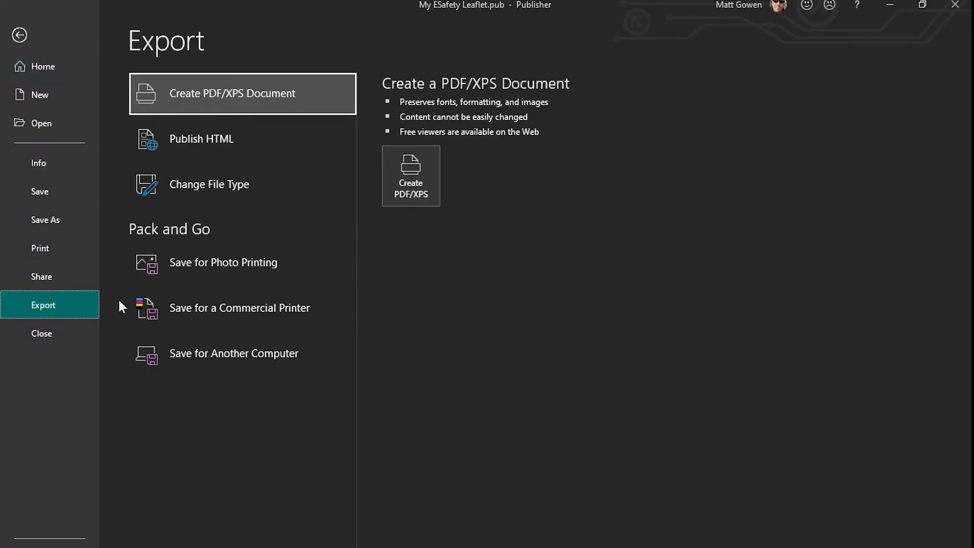
click(410, 188)
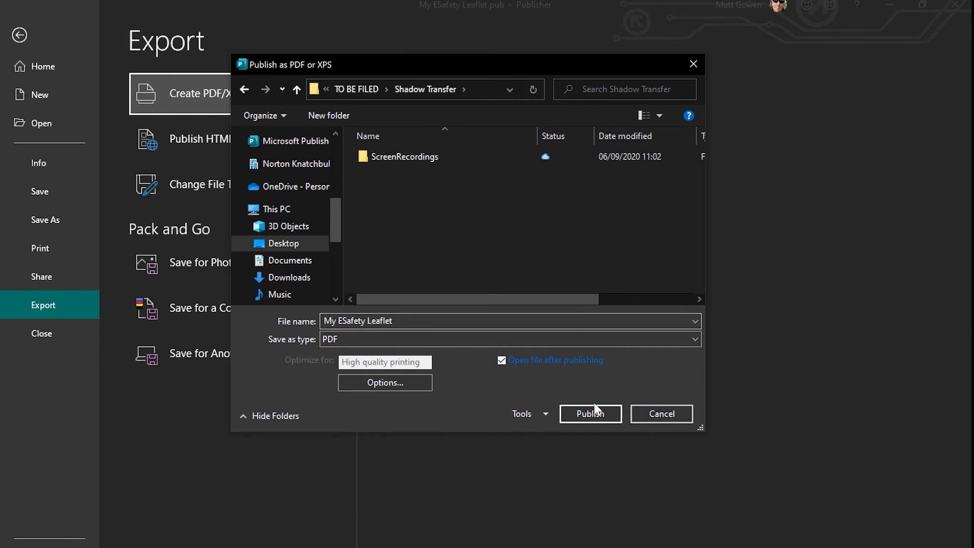
click(575, 416)
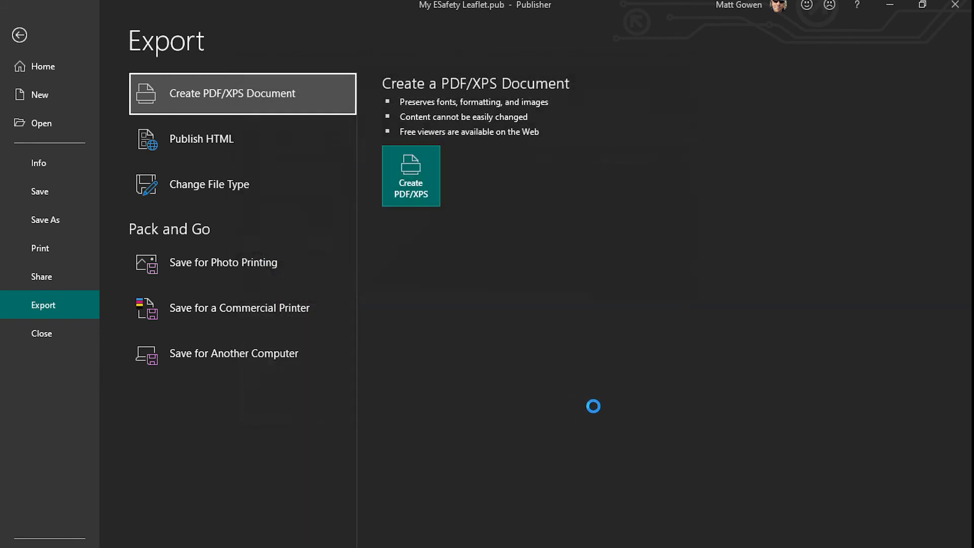